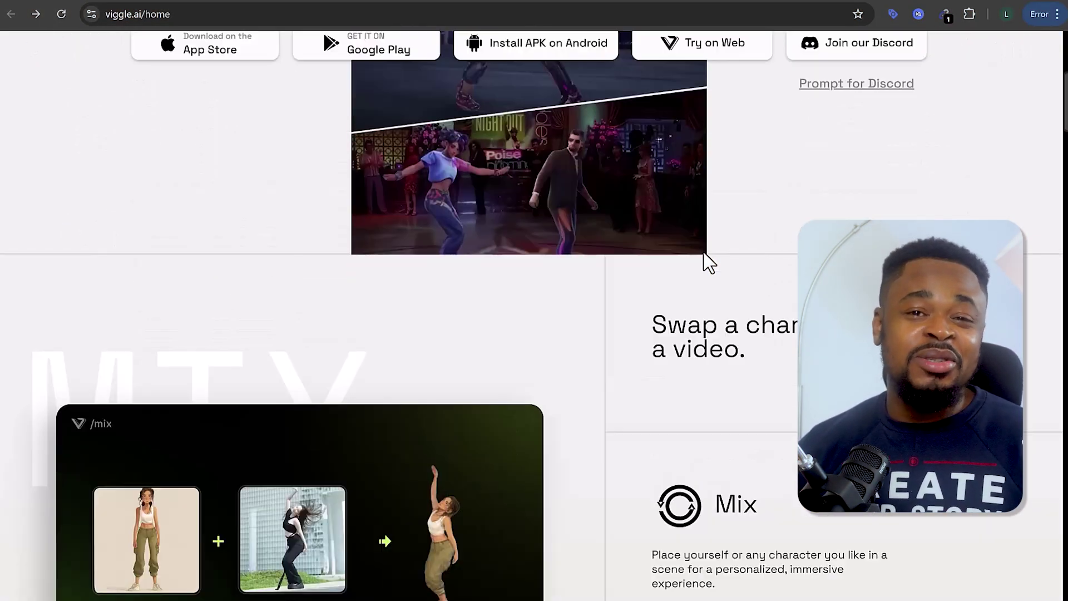
Scroll the viggle.ai homepage past Mix, Move and Multi to Controllable Video Generation
scroll(705, 262, "down", 2)
scroll(706, 262, "down", 9)
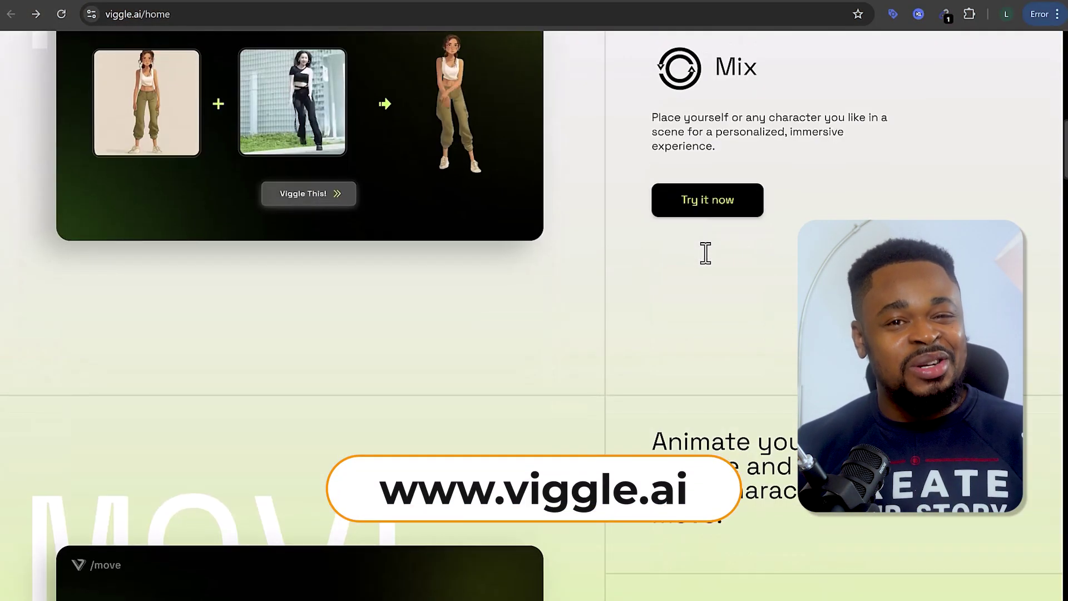
scroll(706, 253, "down", 10)
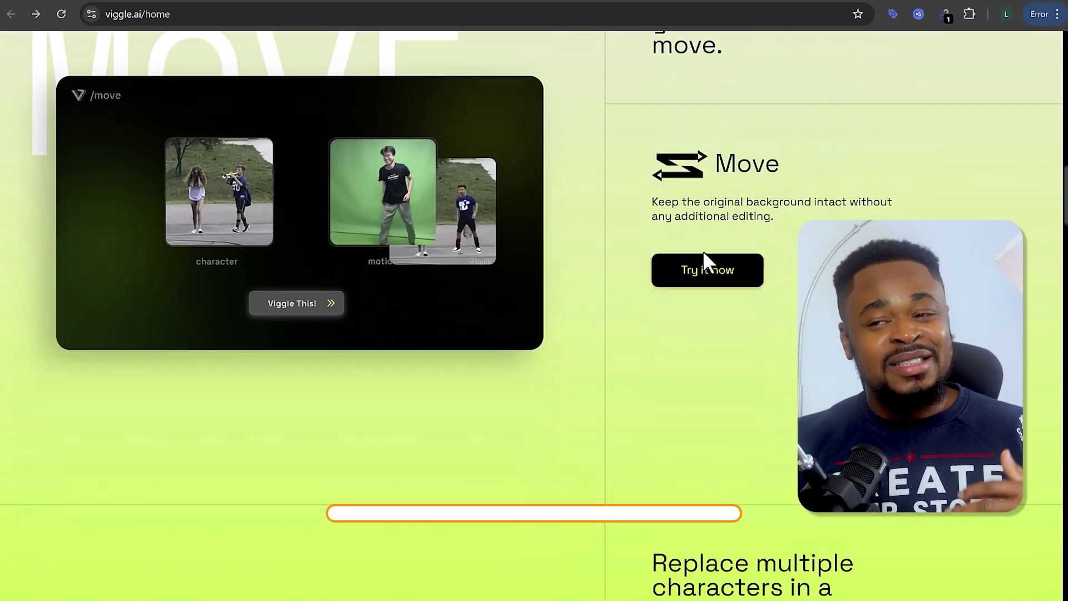
scroll(704, 254, "down", 6)
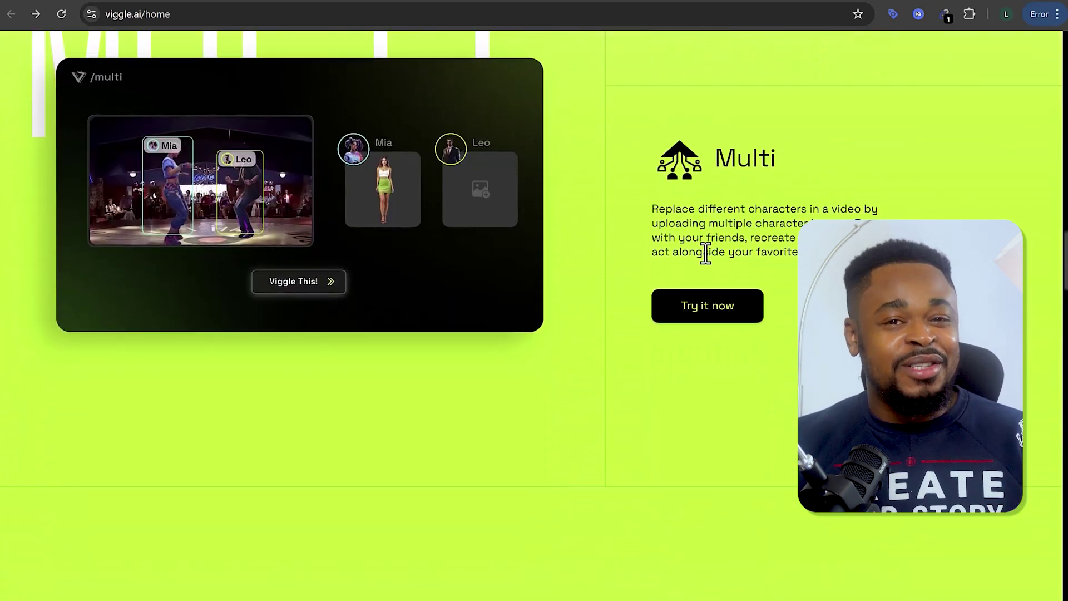
scroll(706, 264, "down", 5)
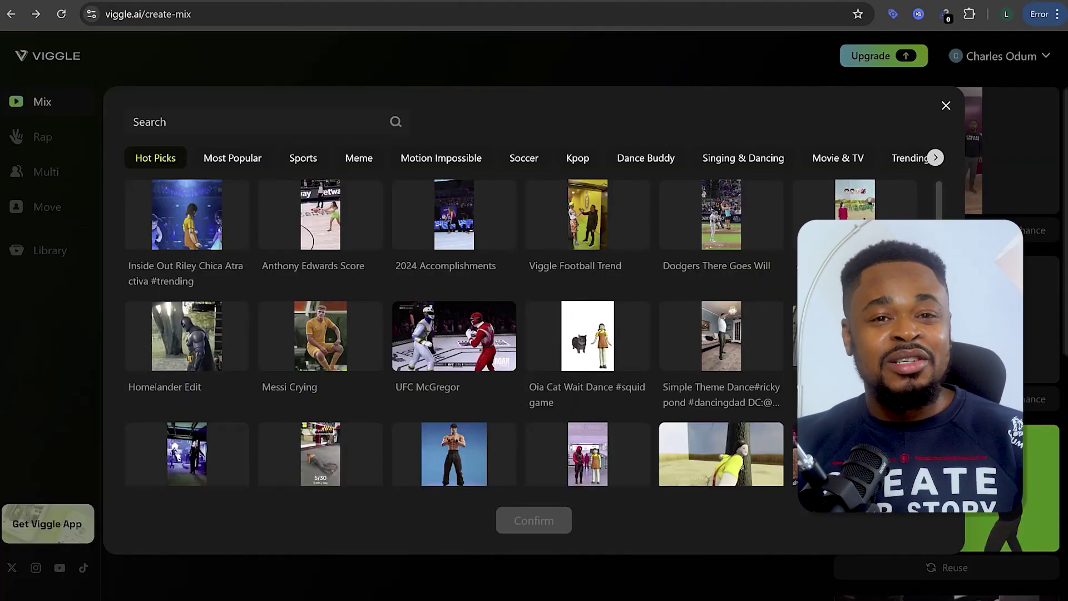
Scroll through the Create Mix template picker's Hot Picks templates
scroll(454, 332, "down", 6)
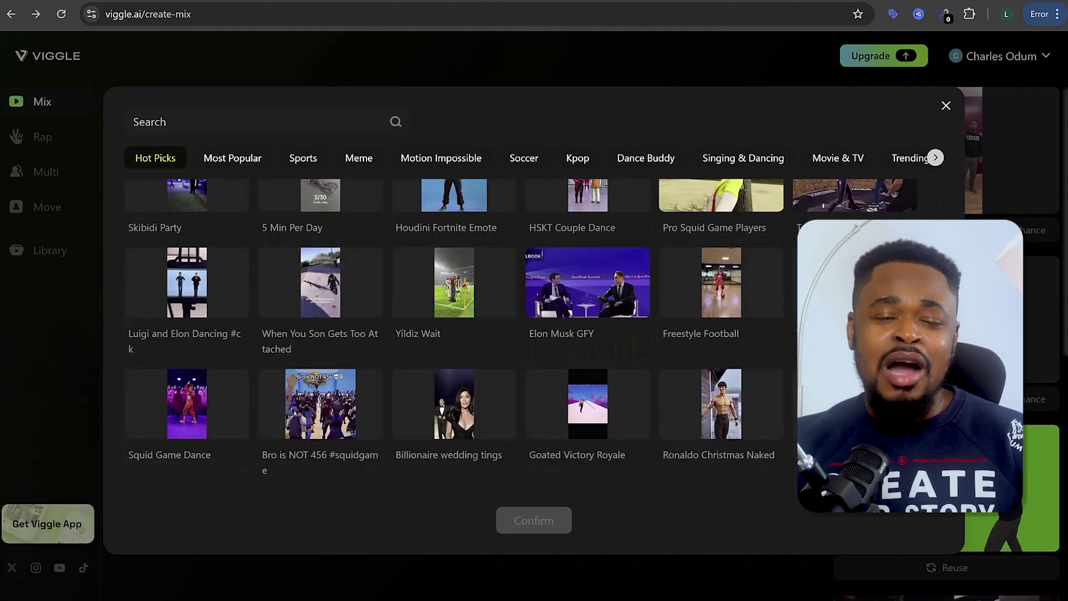
scroll(454, 332, "down", 8)
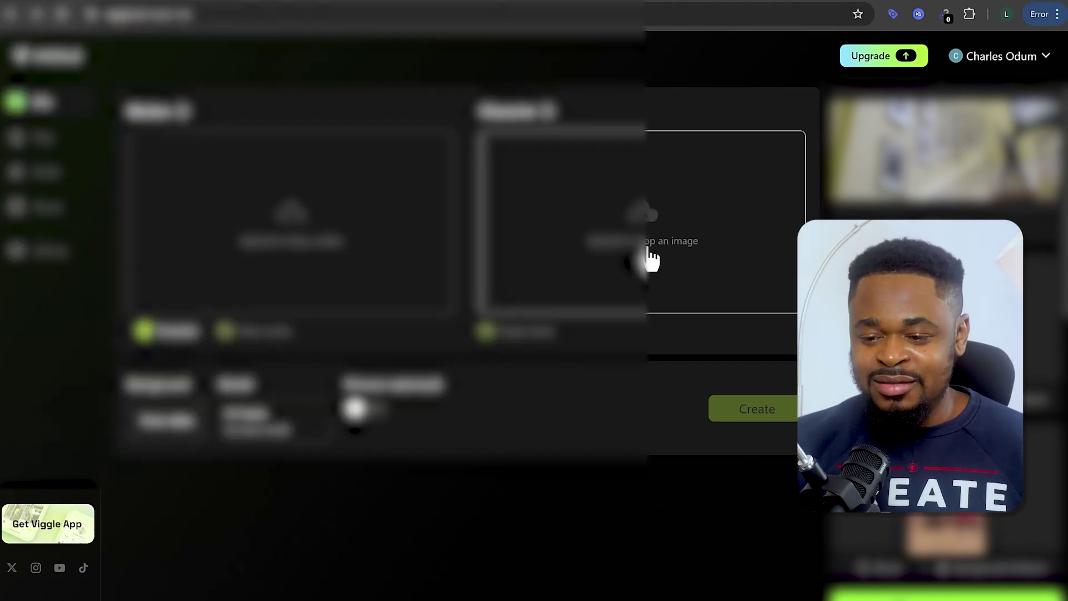
Upload the red-suited guard image as character and pick the Huak Tuah meme motion clip
left_click(652, 259)
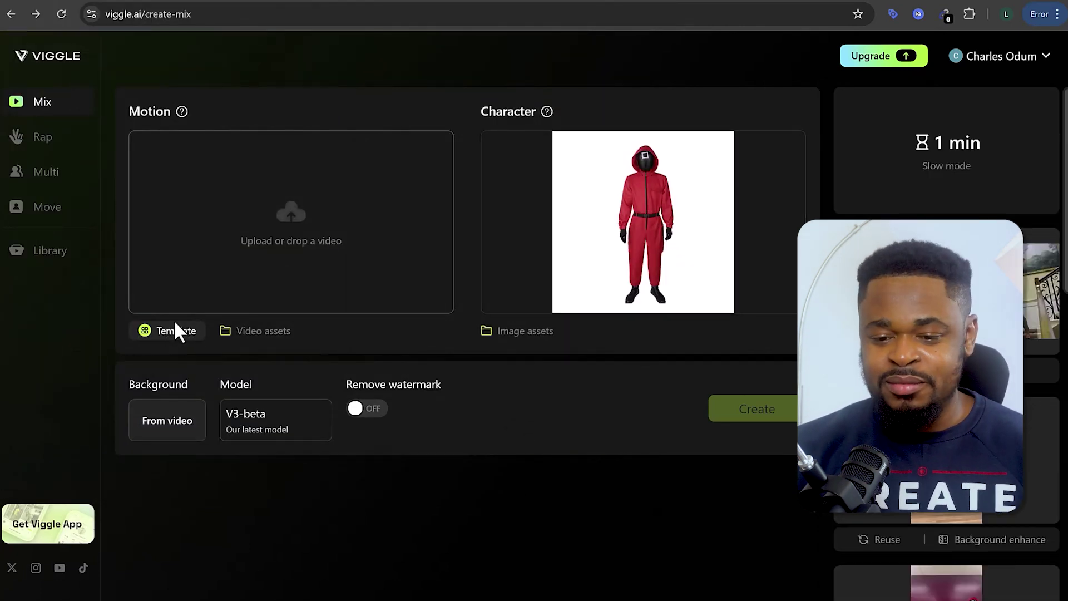
left_click(177, 331)
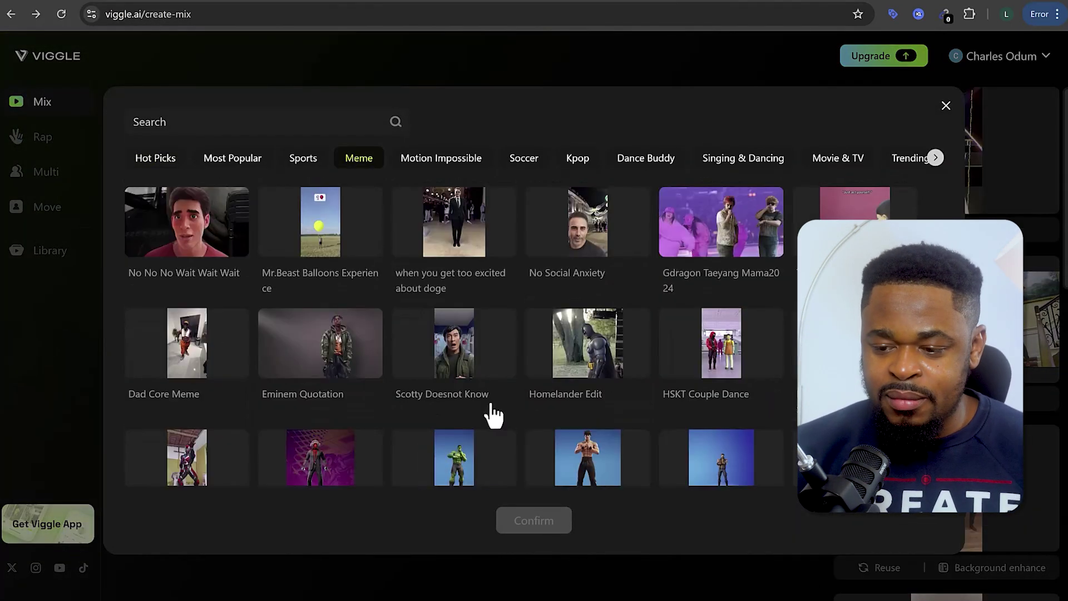
scroll(490, 414, "down", 5)
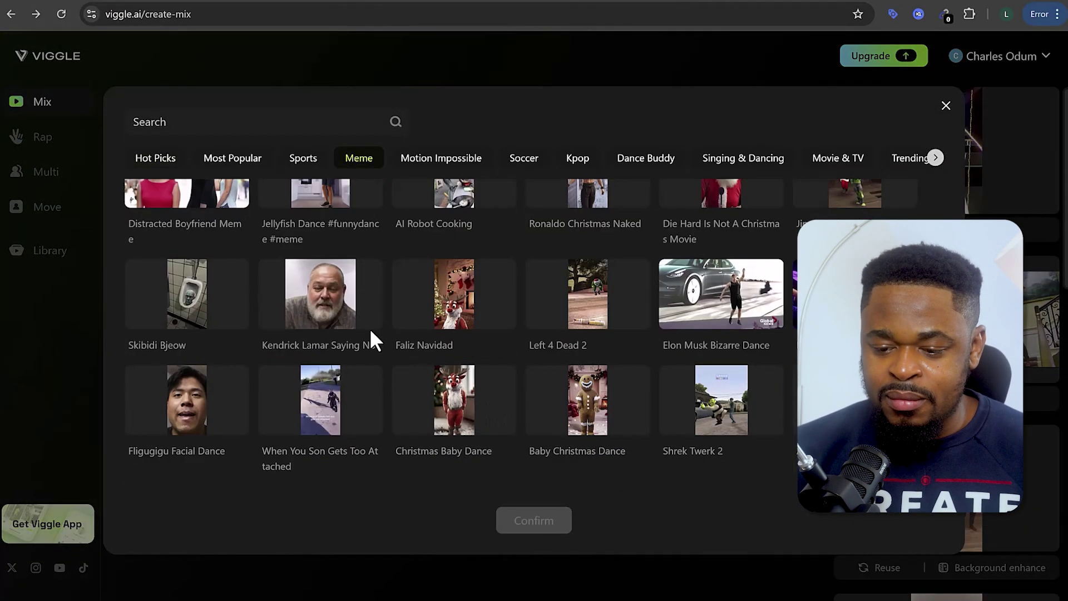
scroll(159, 206, "down", 5)
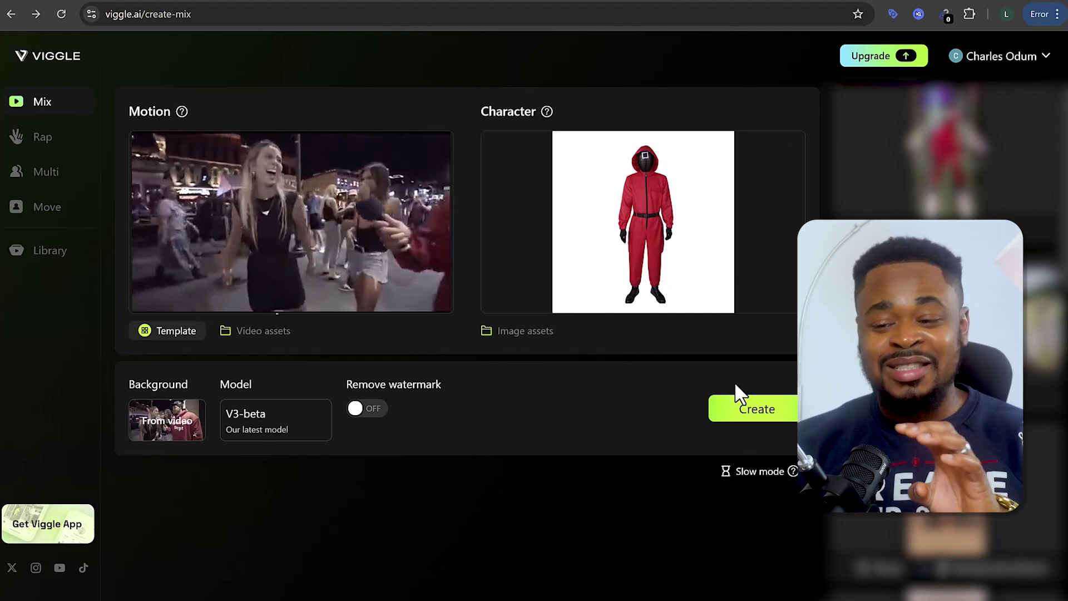
Generate the Mix video of the red-jumpsuit masked guard dancing
left_click(735, 412)
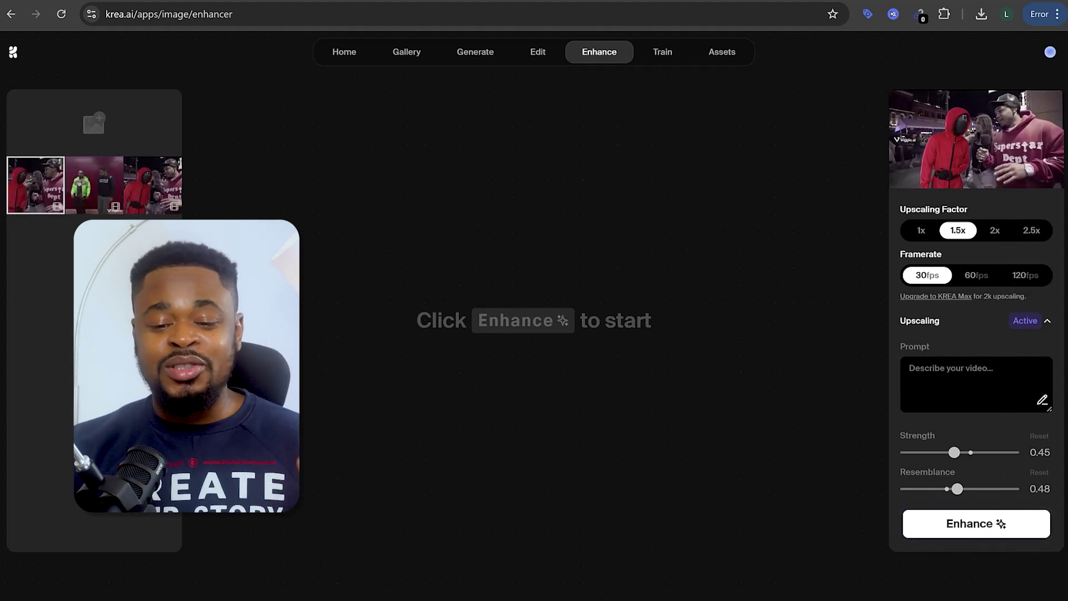
Load the street interview clip and compare it before and after enhancement
left_click(160, 209)
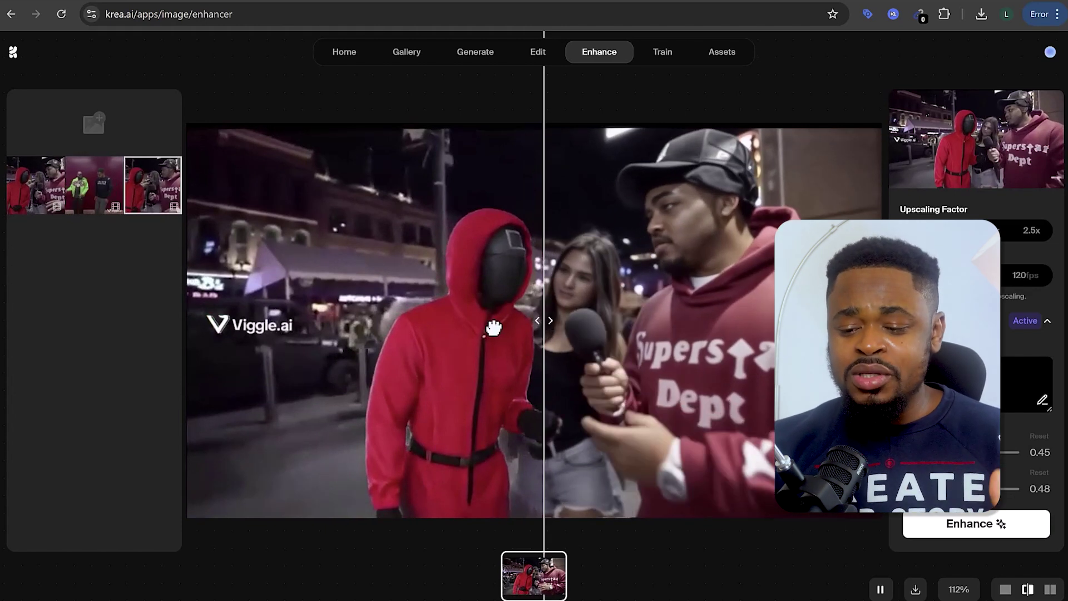
left_click_drag(482, 337, 405, 327)
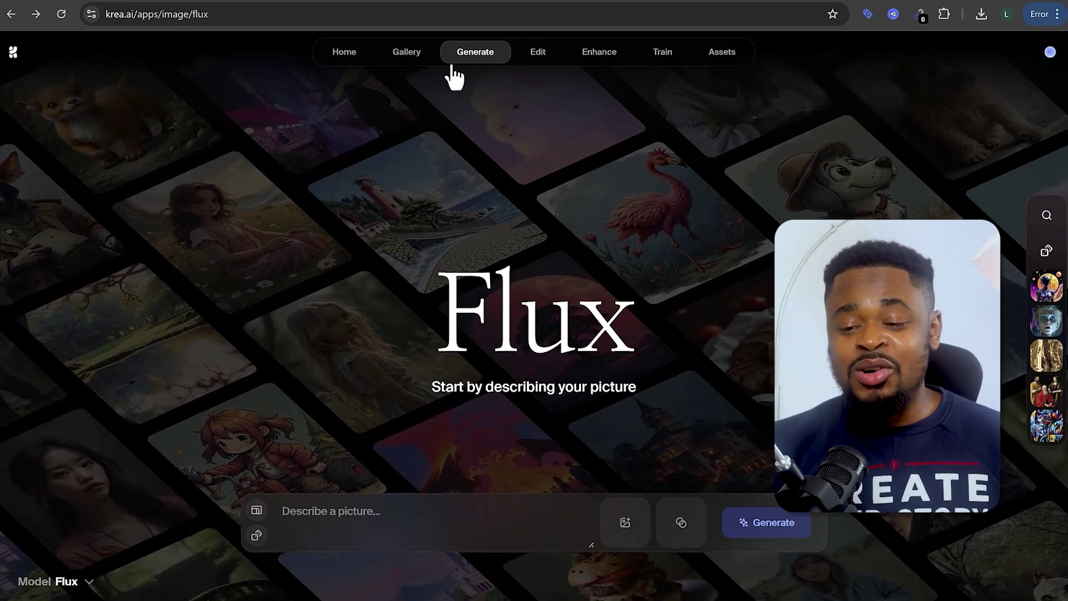
Open Krea's keyframe video Animator from the Generate menu
mouse_move(469, 63)
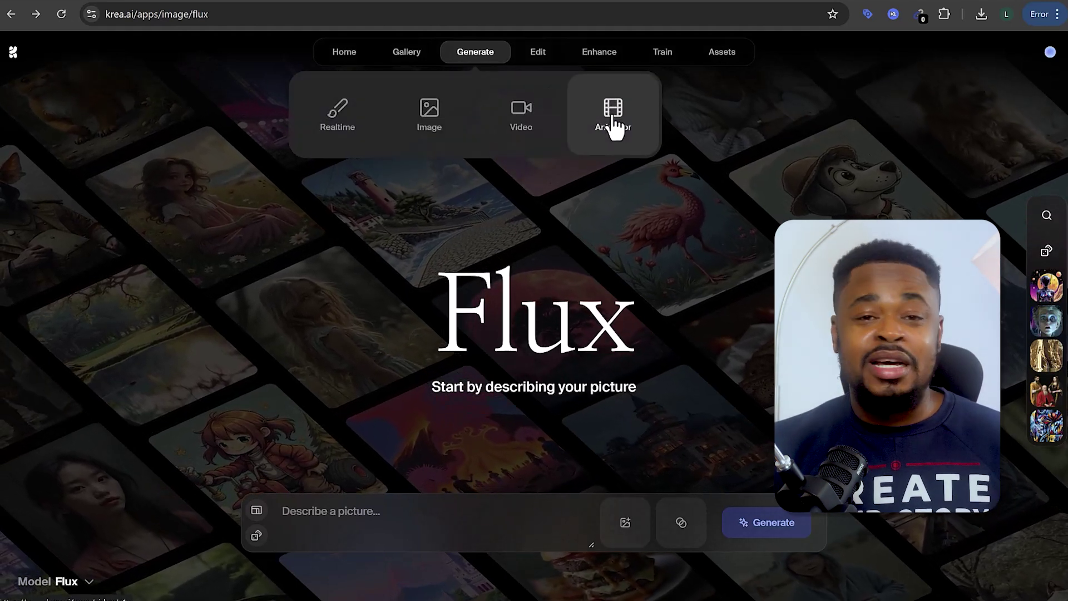
left_click(611, 126)
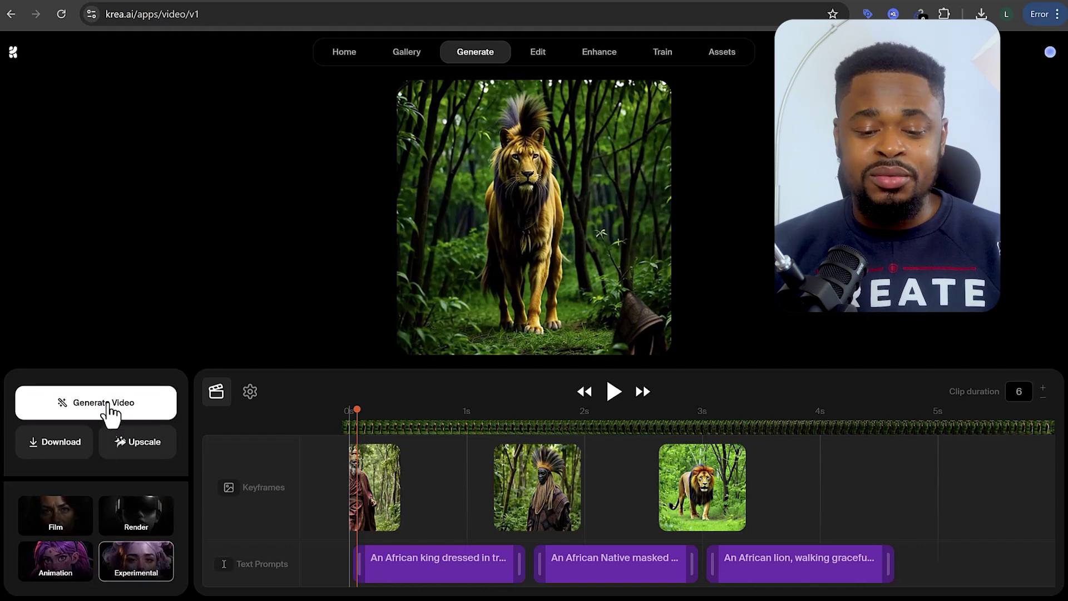
Render the African king, masked native and lion keyframes into an animated video
left_click(106, 410)
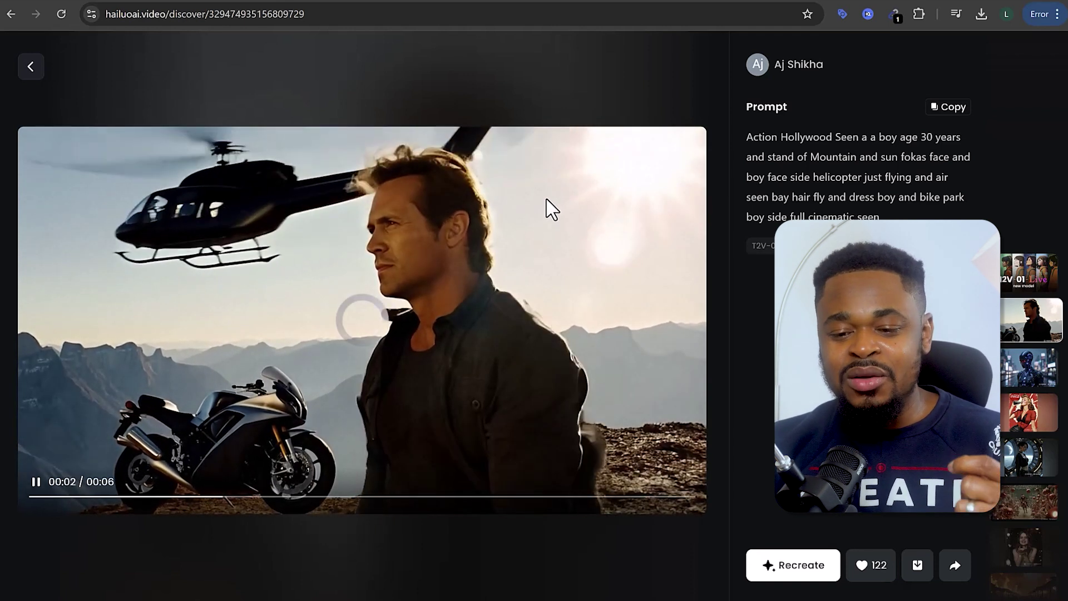
Scroll through Hailuo AI's Discover gallery of shared clips
scroll(627, 312, "down", 4)
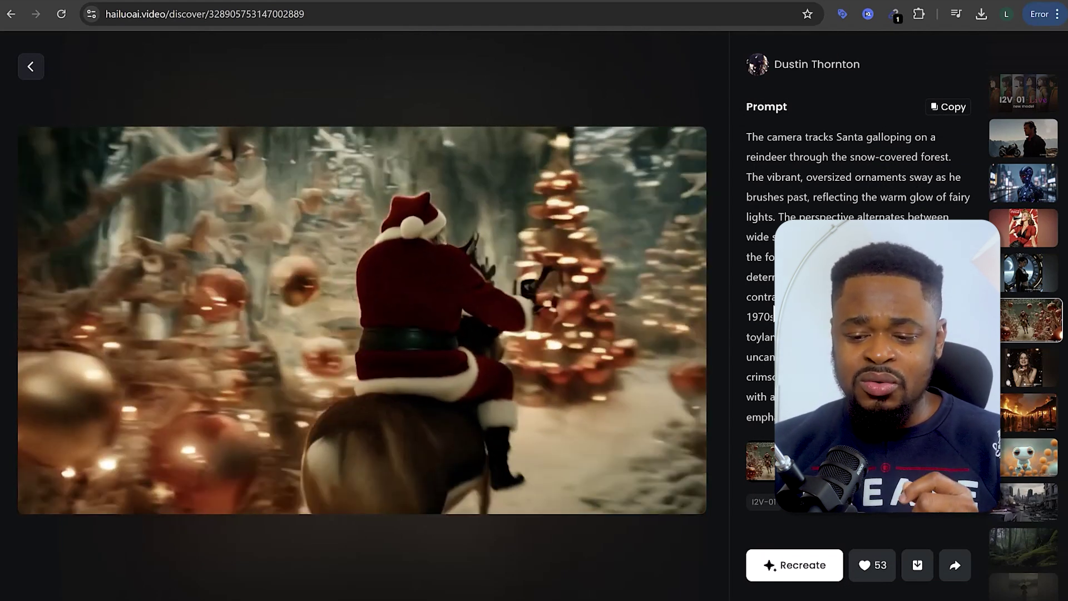
scroll(731, 335, "down", 5)
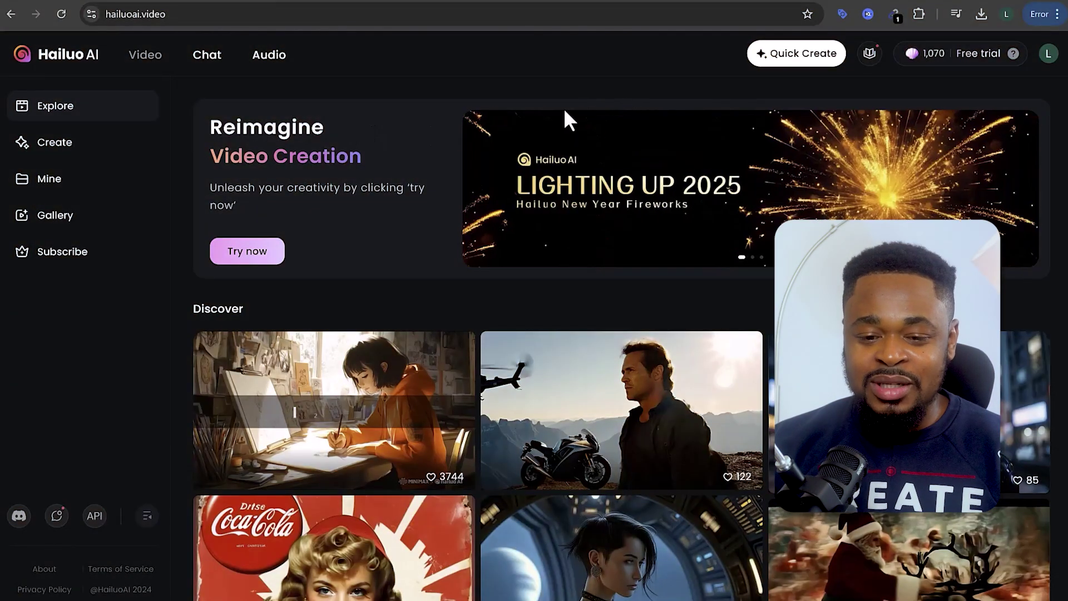
Generate a text-only Hailuo video of a giant in a stormy ocean holding a crowded ship
left_click(108, 158)
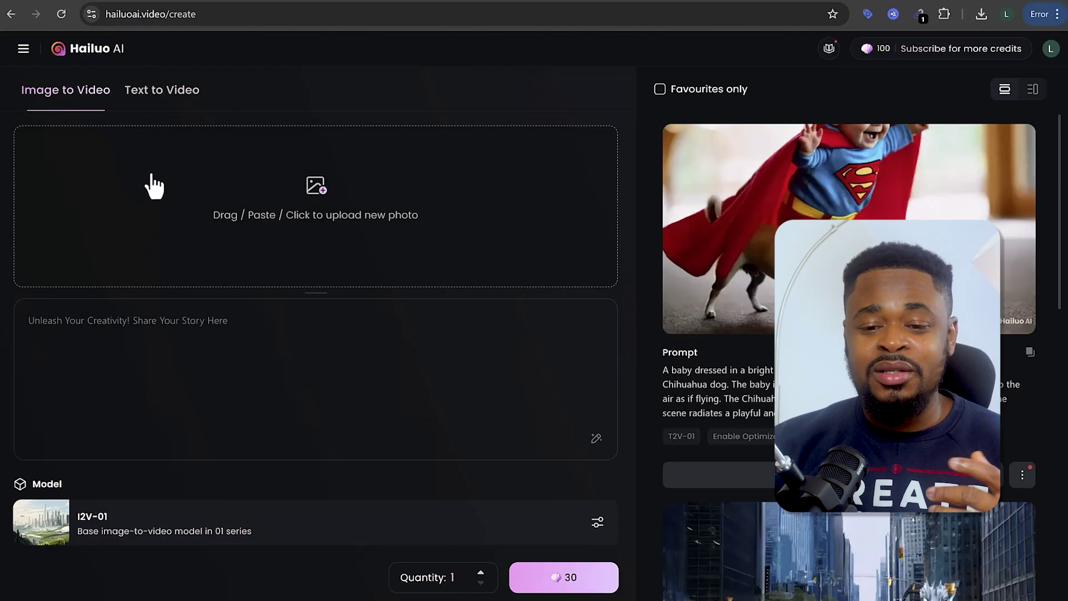
left_click(165, 99)
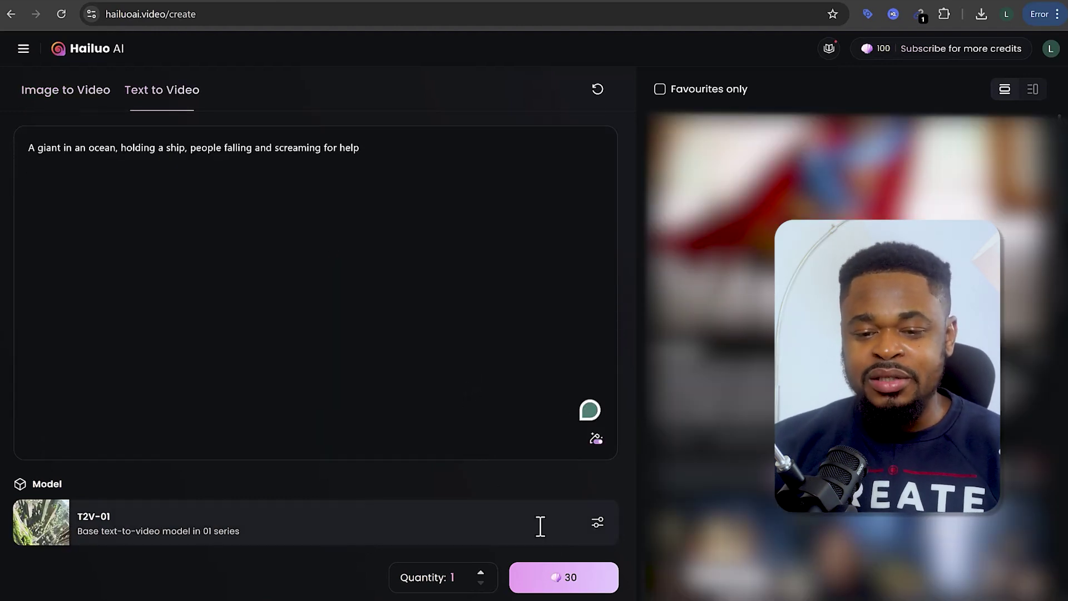
left_click(562, 576)
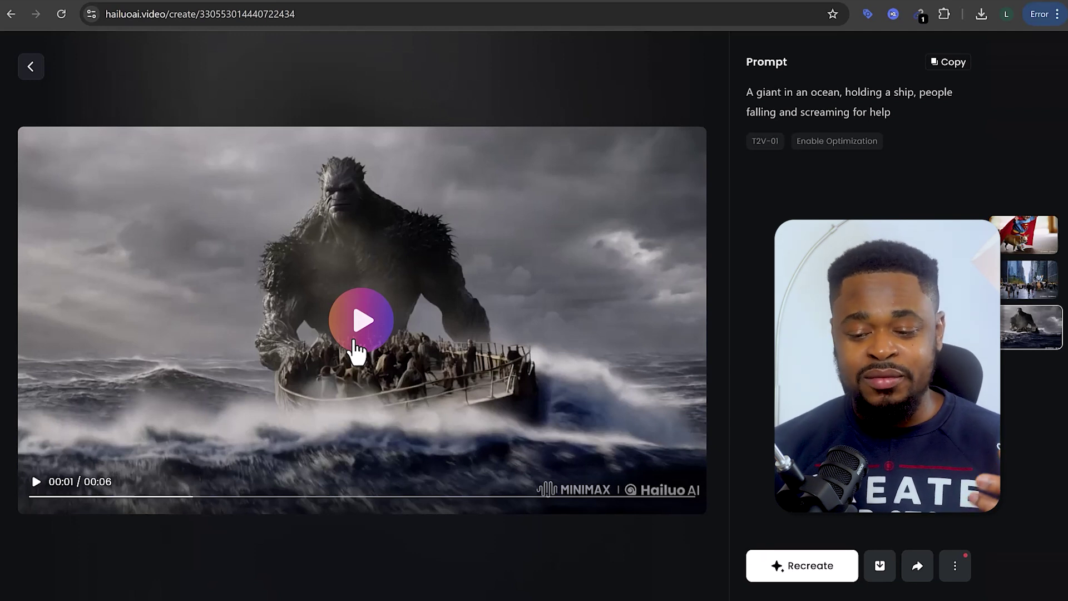
Generate a video from the pasted dragon-chase prompt
key("Escape")
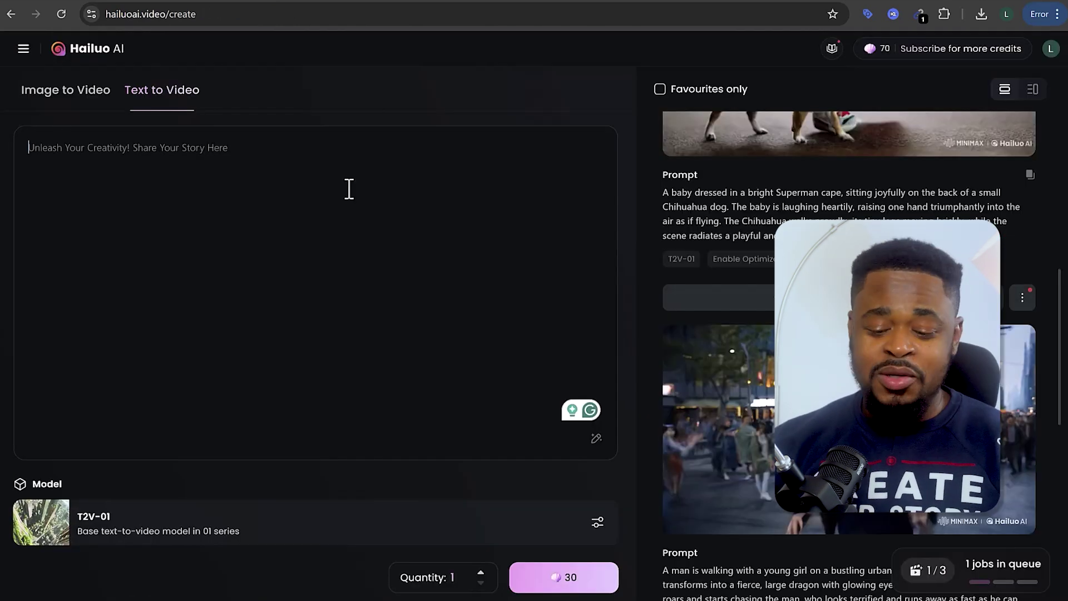
type("A man is walking with a young girl on a bustling urban street. Suddenly, the girl transforms into a fierce, large dragon with glowing eyes and sharp scales. The dragon roars and starts chasing the man, who looks terrified and runs away as fast as he can, weaving through the street. The scene is dynamic and intense, with bystanders reacting in shock and chaos unfolding around them.")
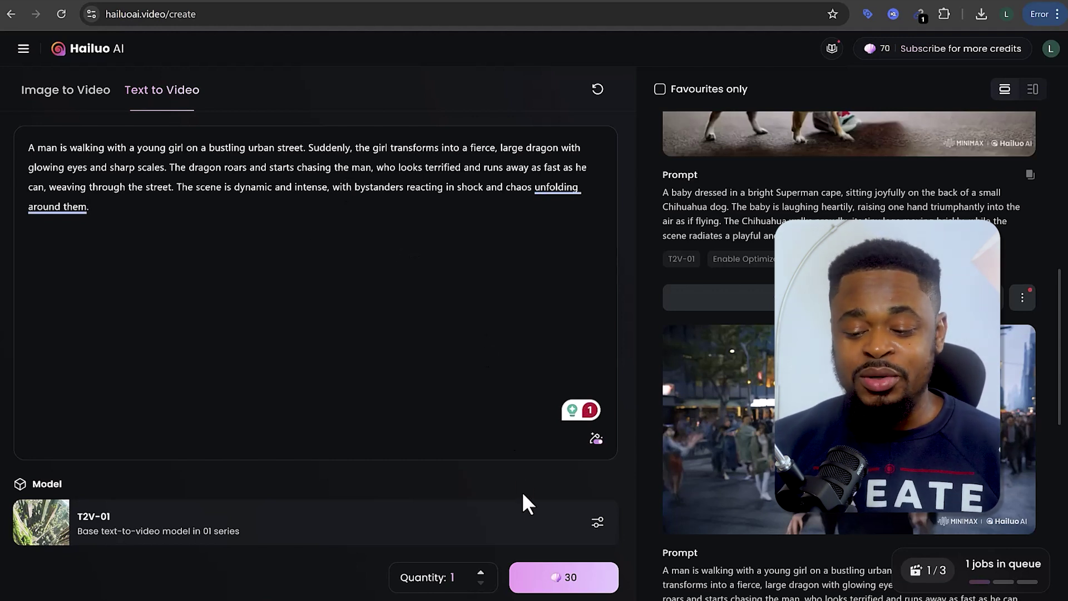
left_click(550, 576)
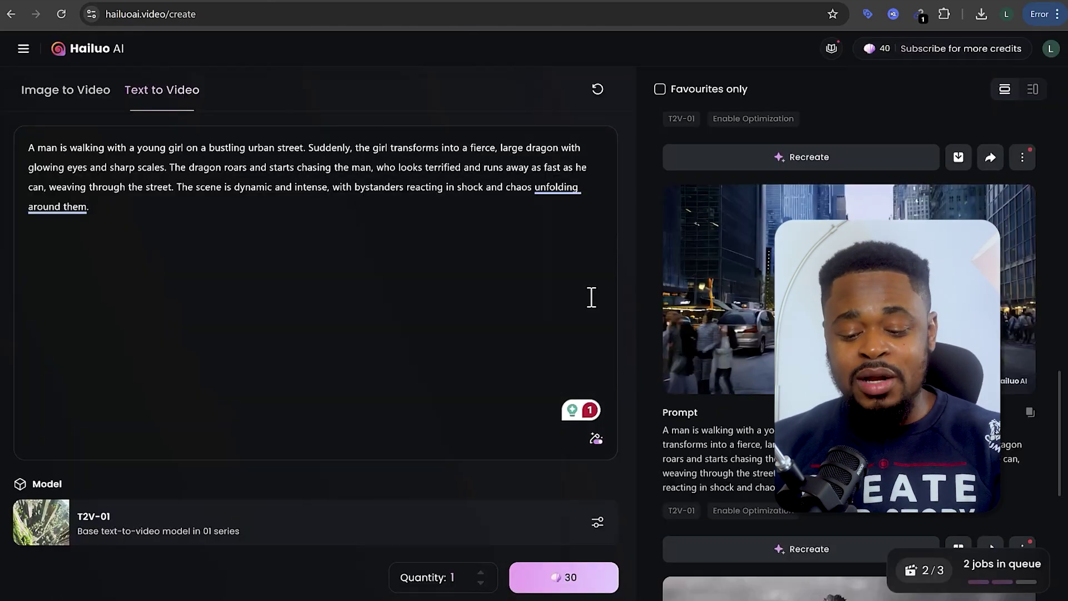
Replace the prompt with the baby Superman on a Chihuahua story and generate it
key("ctrl+a")
type("A baby dressed in a bright Superman cape, sitting joyfully on the back of a small Chihuahua dog. The baby is laughing heartily, raising one hand triumphantly into the air as if flying. The Chihuahua walks proudly, its tiny legs moving briskly, while the scene radiates a playful and whimsical energy.")
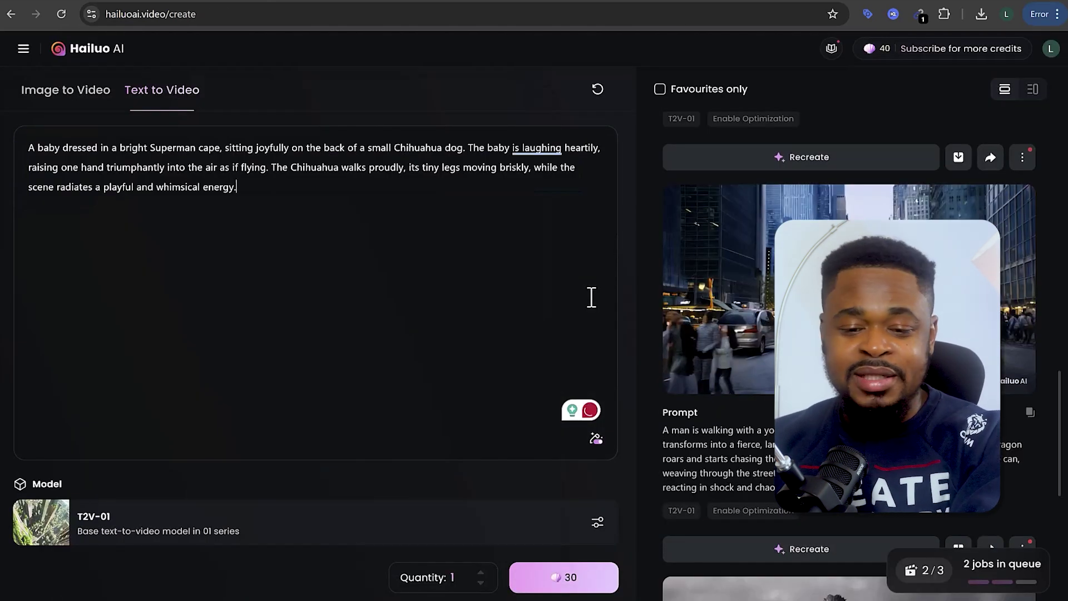
left_click(562, 578)
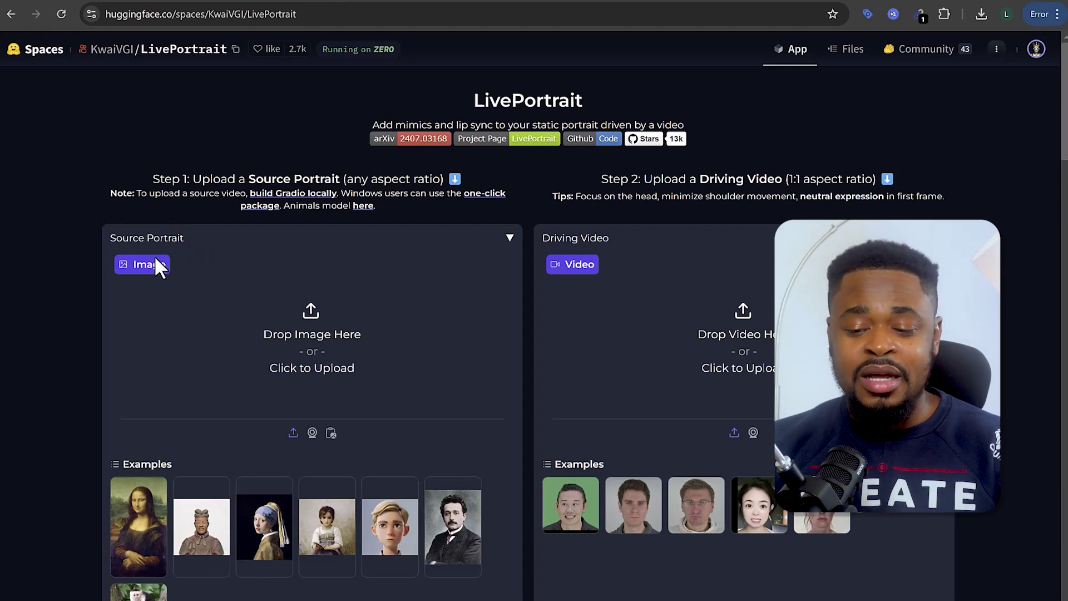
Animate MESSI.jpg as the source portrait, driven by the woman's face example clip
left_click(285, 356)
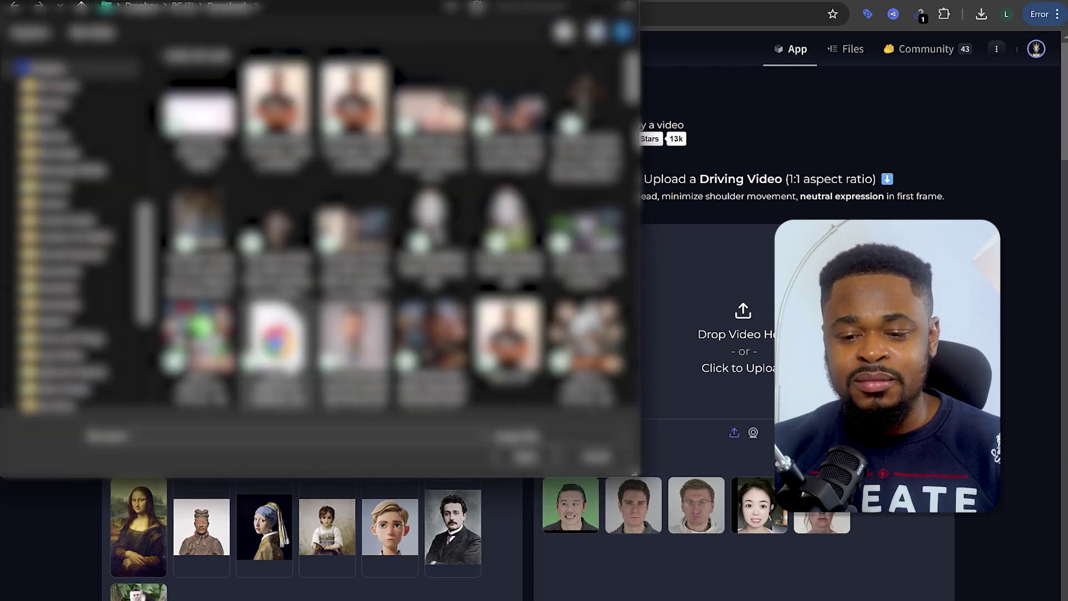
double_click(394, 245)
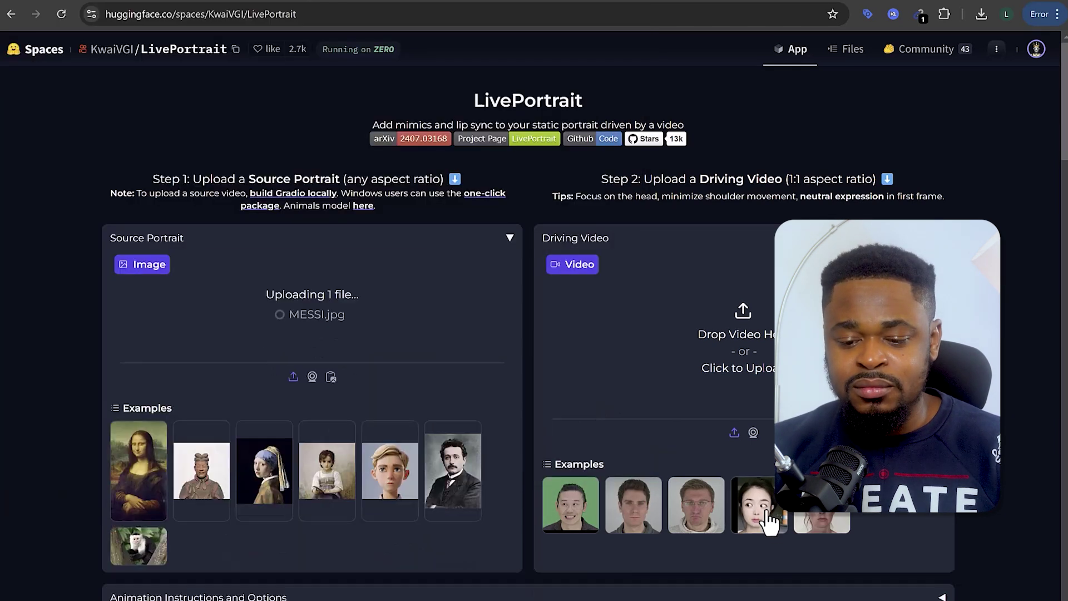
scroll(556, 560, "down", 3)
left_click(561, 496)
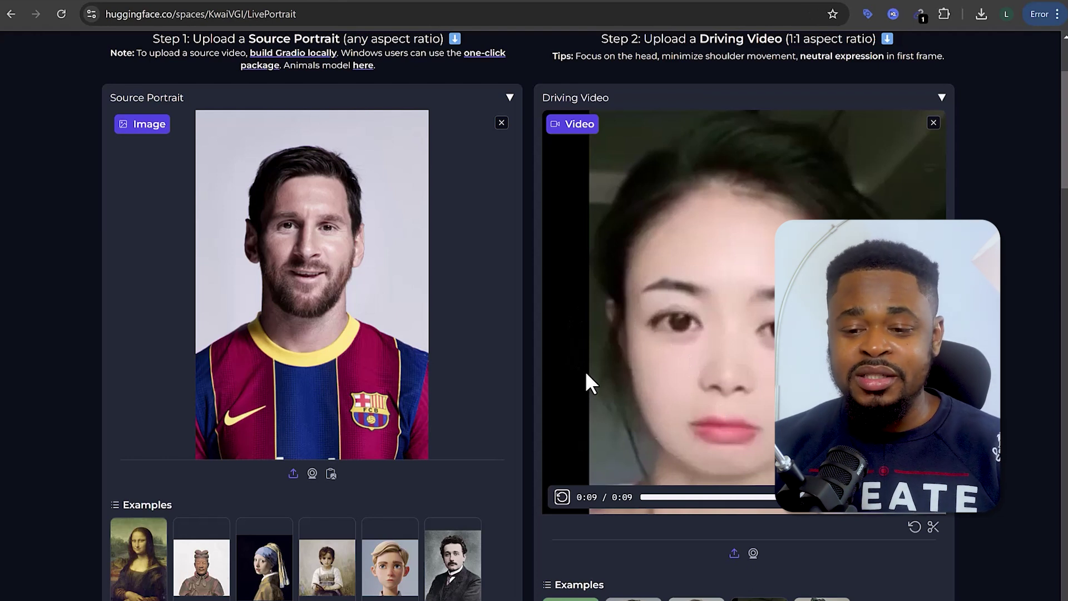
scroll(604, 355, "down", 6)
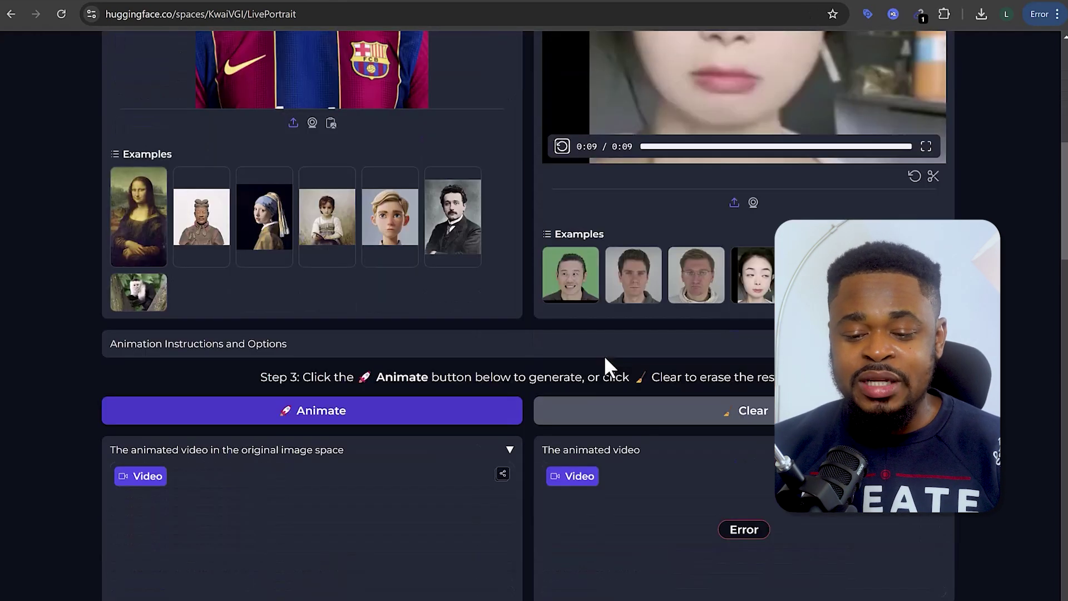
left_click(383, 426)
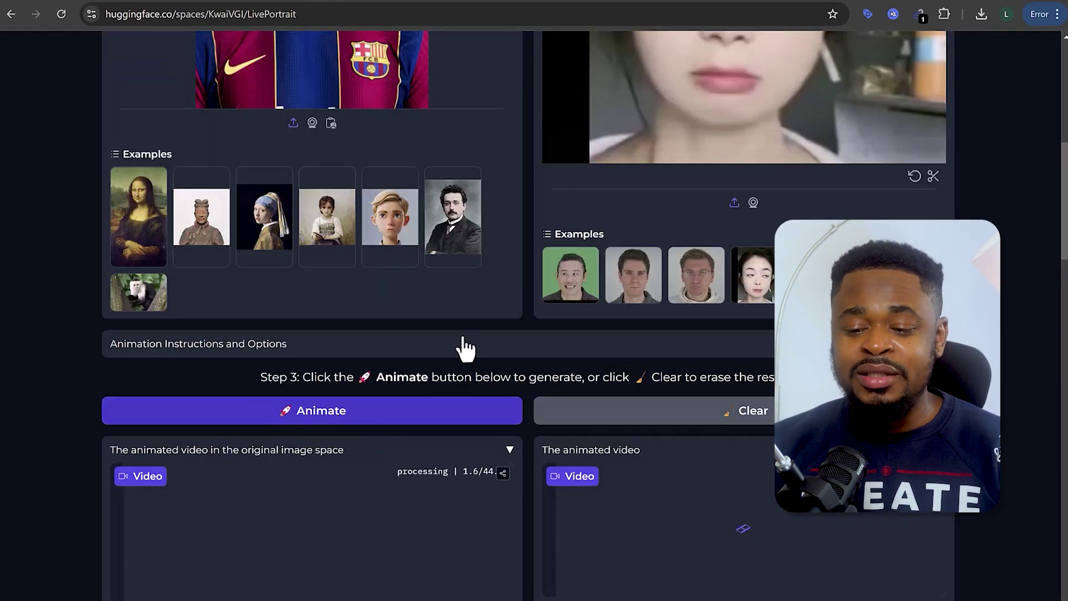
scroll(463, 337, "down", 8)
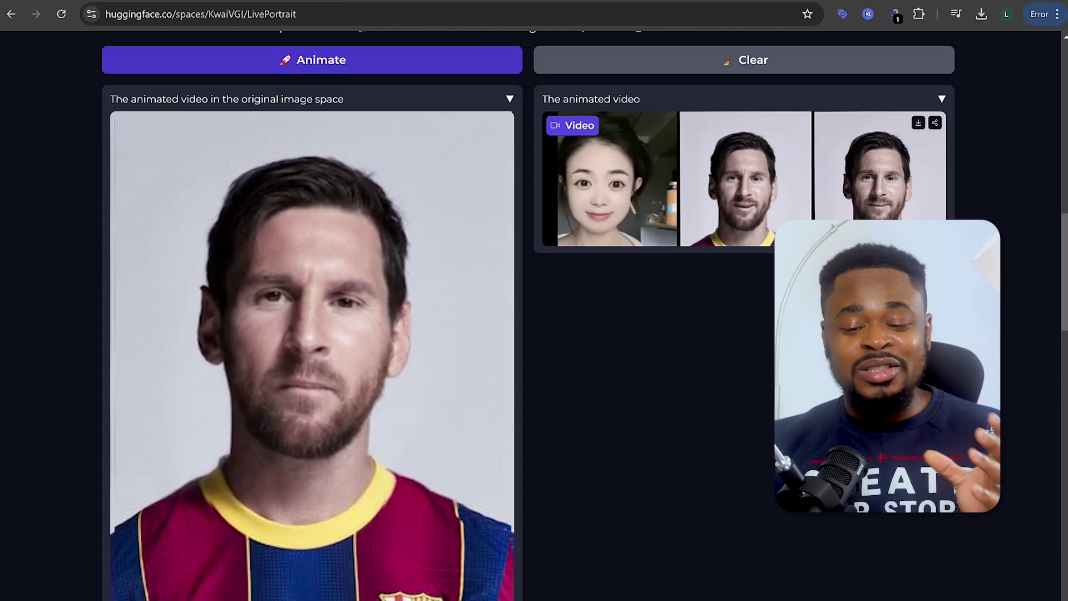
Play back the generated animated Messi video
scroll(179, 556, "down", 1)
scroll(179, 556, "down", 2)
left_click(130, 490)
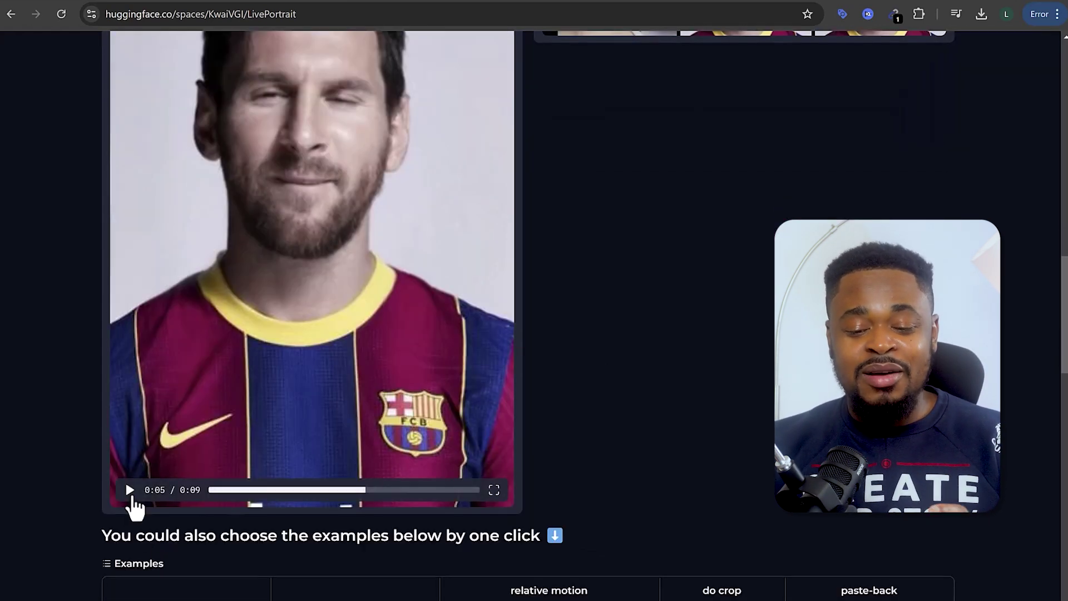
scroll(582, 438, "up", 2)
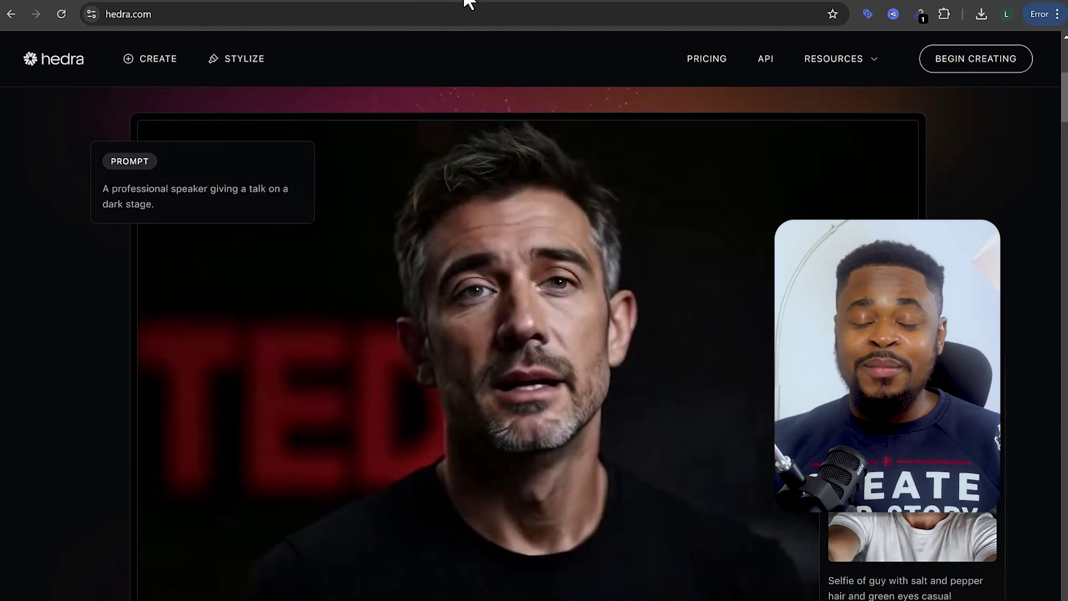
Create a Hedra character and upload avatar-audio.mp3 as its speech audio
left_click(148, 60)
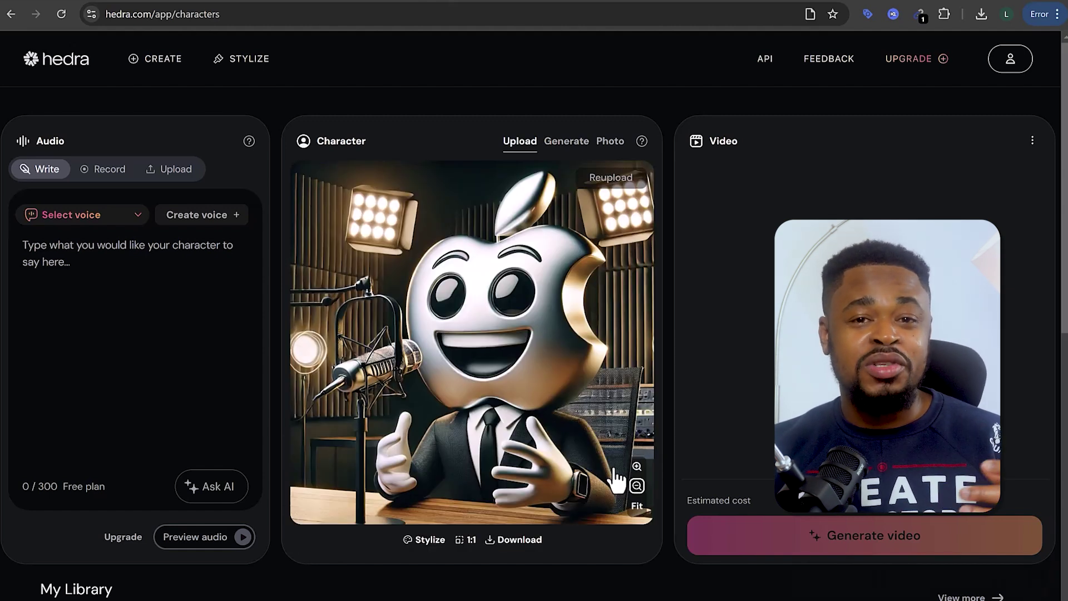
left_click(166, 169)
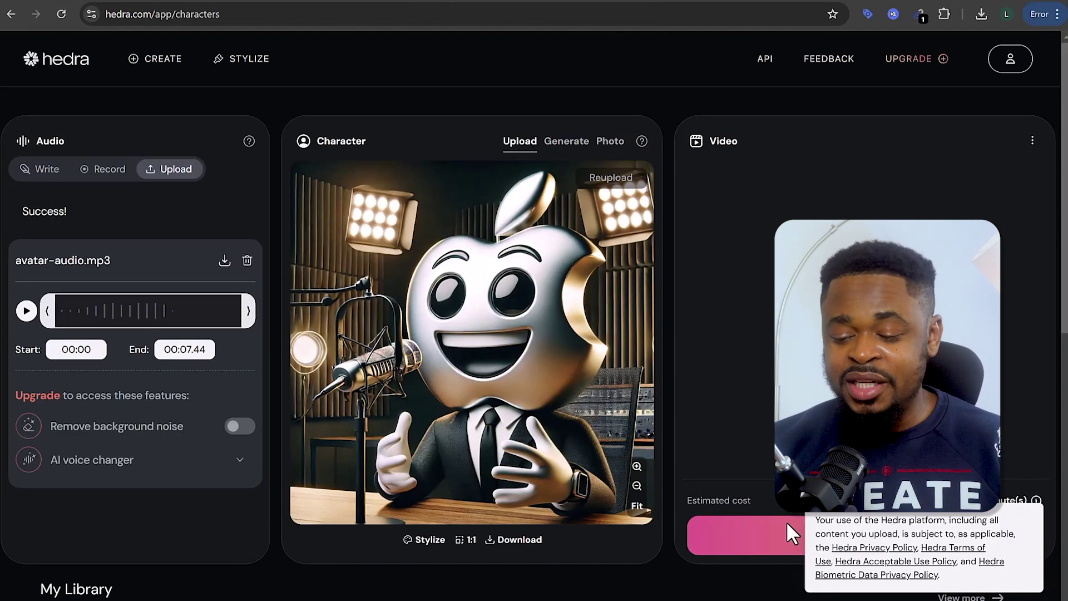
scroll(805, 216, "down", 6)
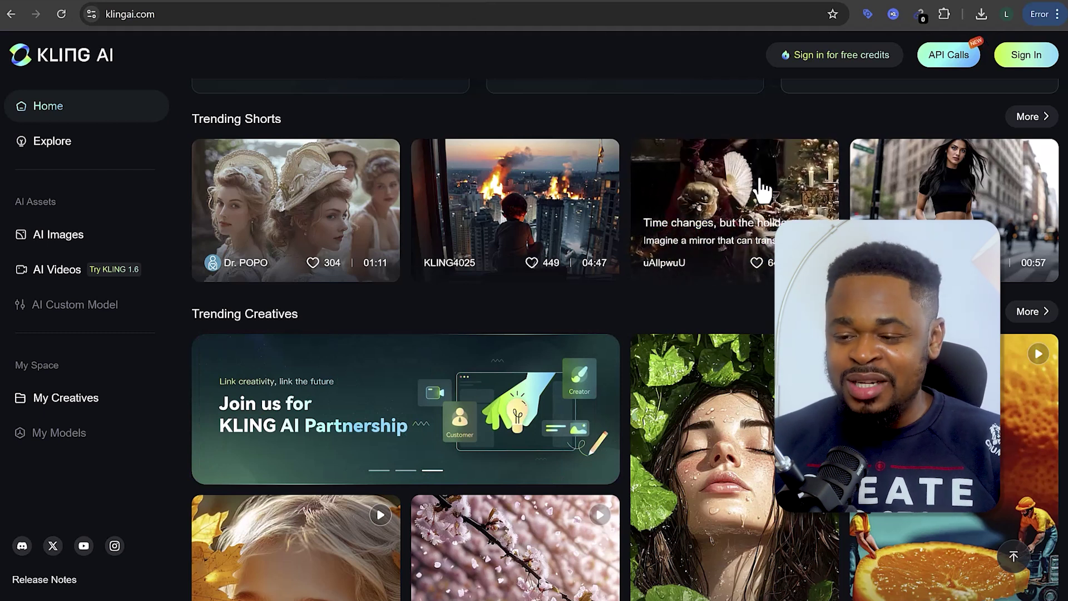
Watch the trending Christmas family short on Kling AI with its audio muted
left_click(731, 187)
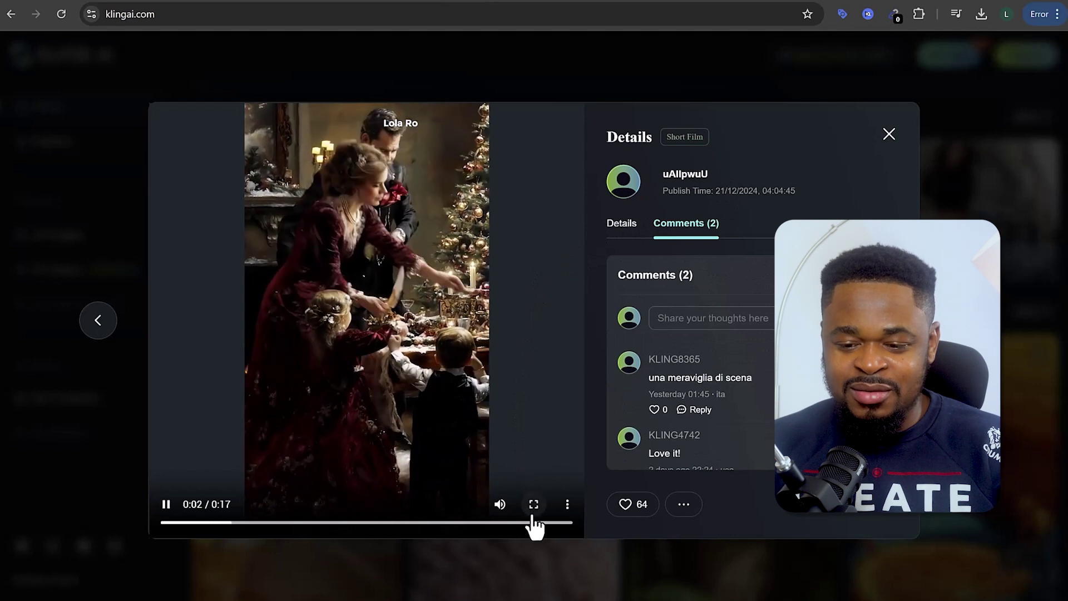
left_click(500, 504)
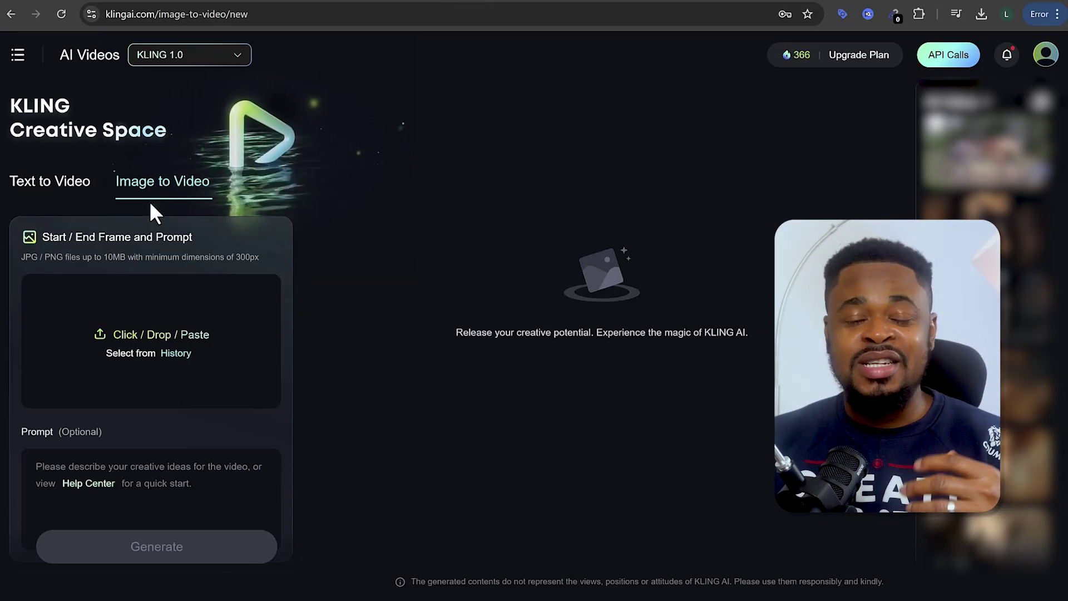
Paste the half-human horse versus half-human lion fight prompt into Text to Video
left_click(67, 188)
left_click(96, 281)
type("a half human half horse fighting a half human half lion")
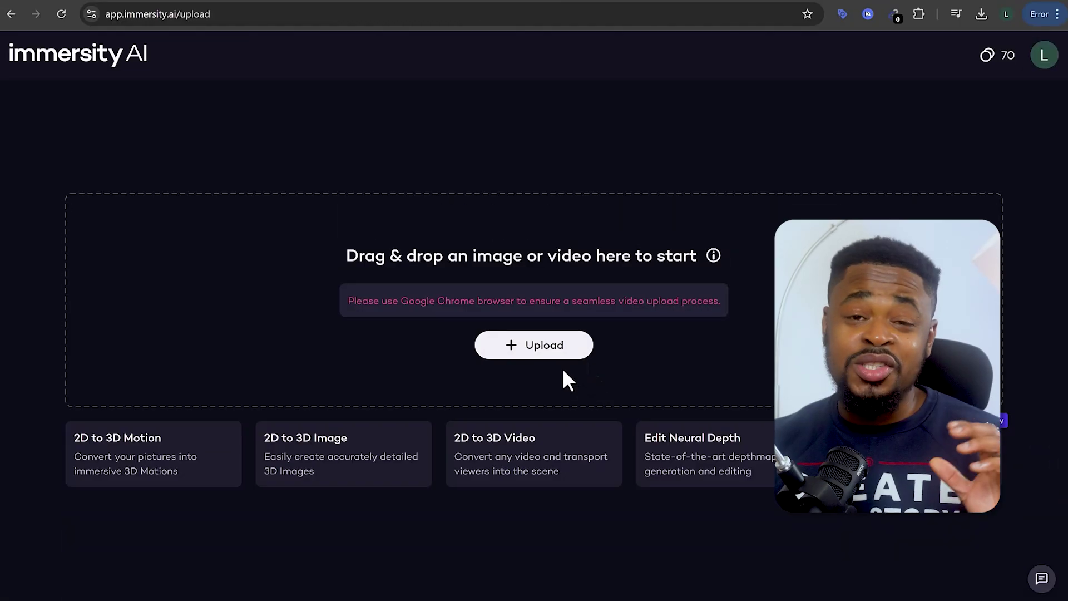
Upload the robot kitten image, which loads with Perspective style and Loop on
left_click(553, 349)
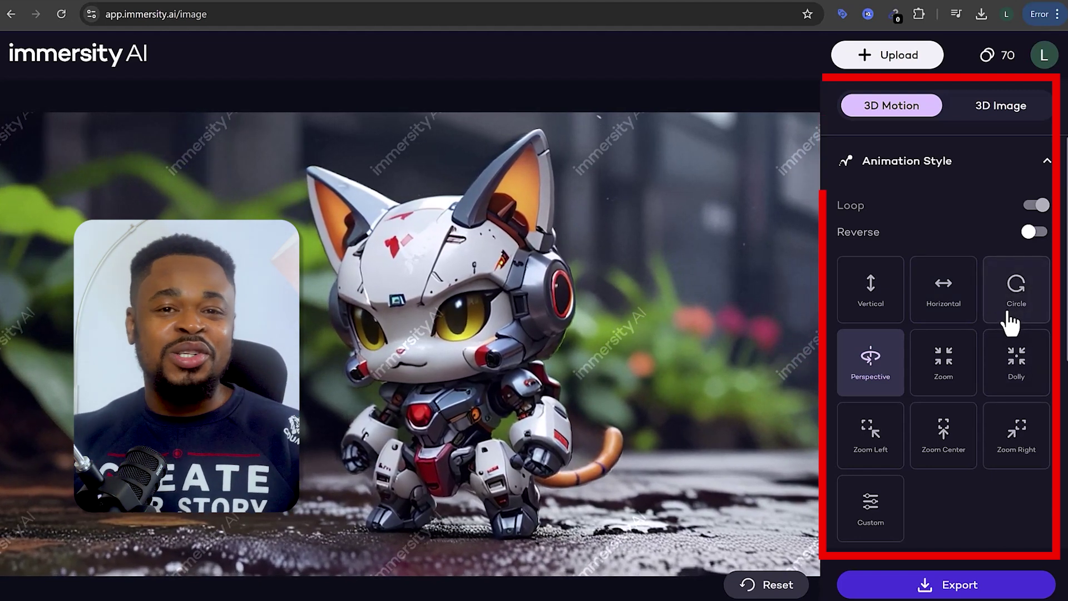
Apply the Dolly animation style to the robot kitten image
left_click(1016, 358)
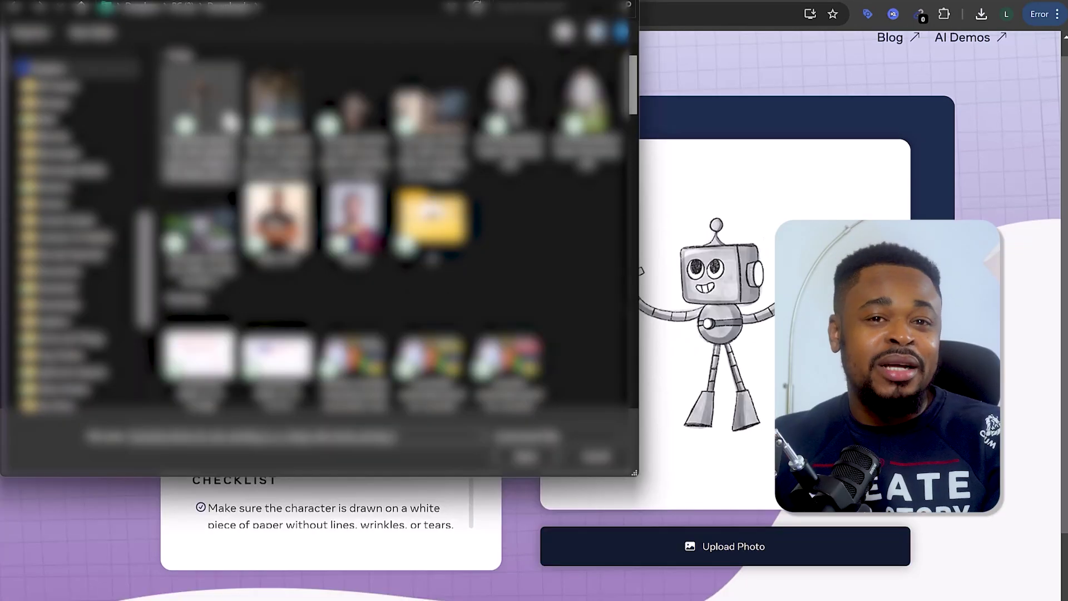
Upload the photo of the man with outstretched arms to Animated Drawings
left_click(530, 459)
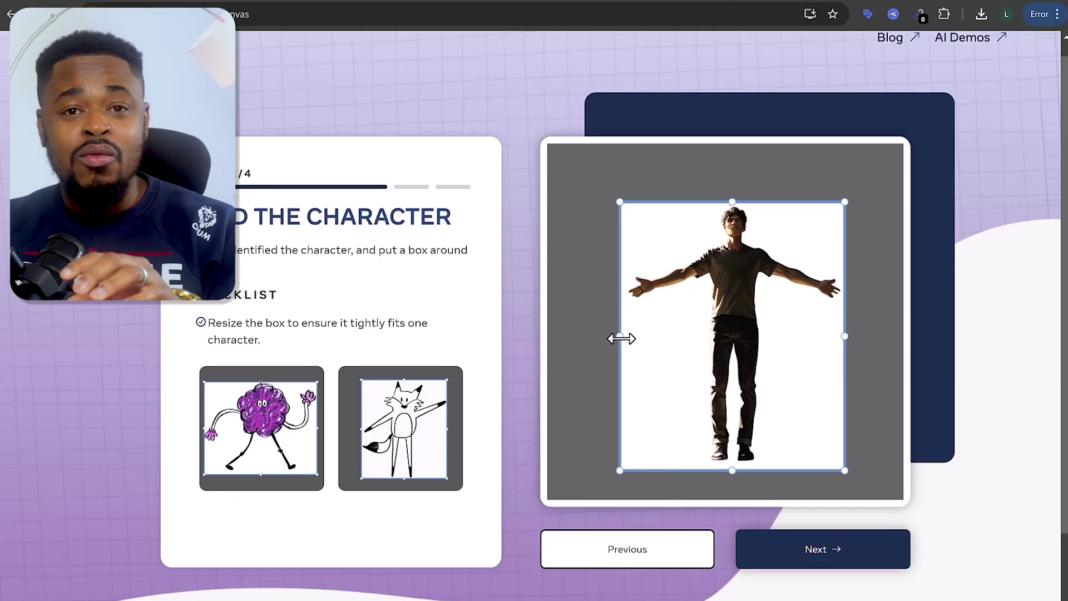
Tighten the bounding box's left and top edges around the man, then start fixing his mask
left_click_drag(618, 336, 624, 341)
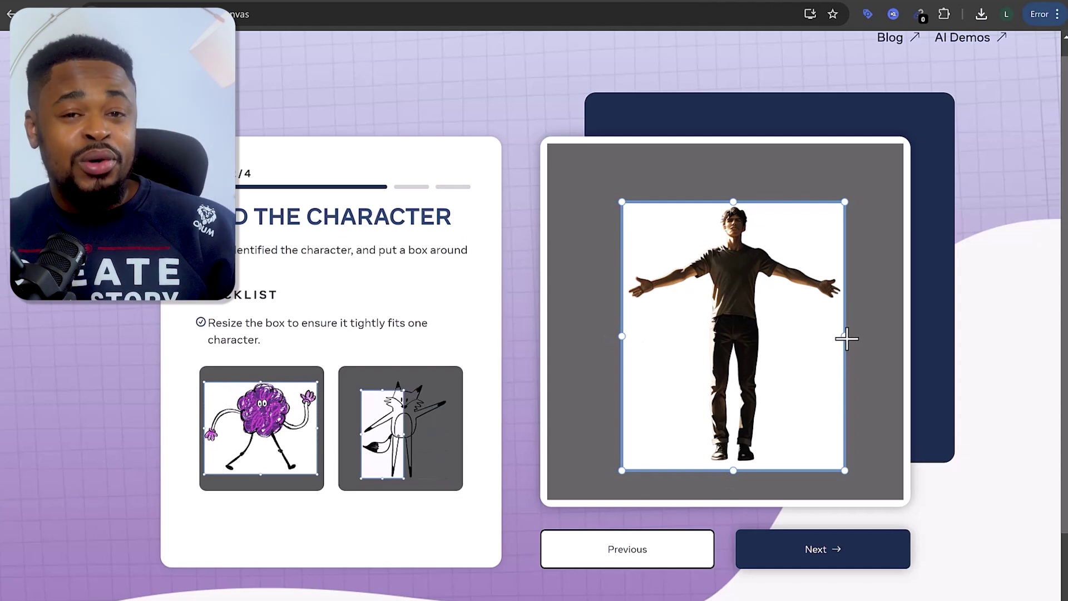
left_click_drag(733, 192, 733, 203)
left_click(792, 552)
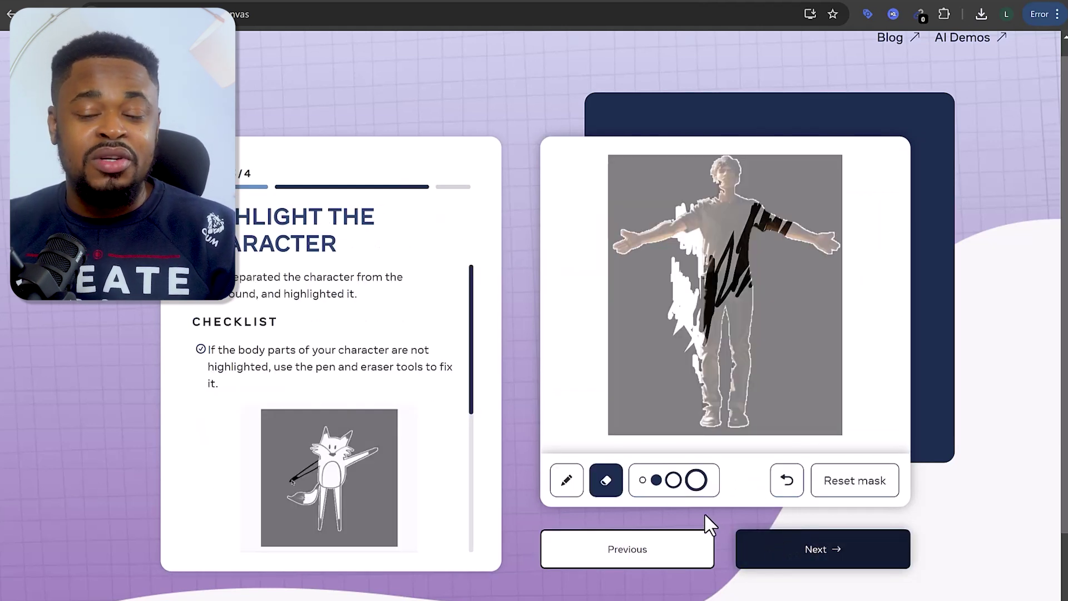
left_click(566, 489)
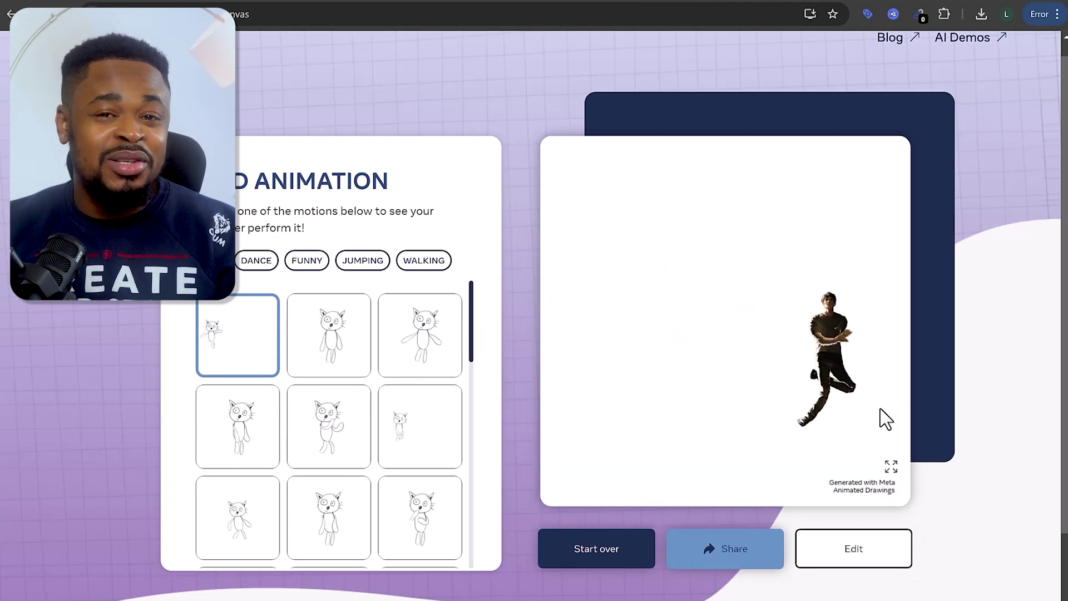
Preview the man animated with two different motions from the Add Animation grid
scroll(357, 448, "up", 1)
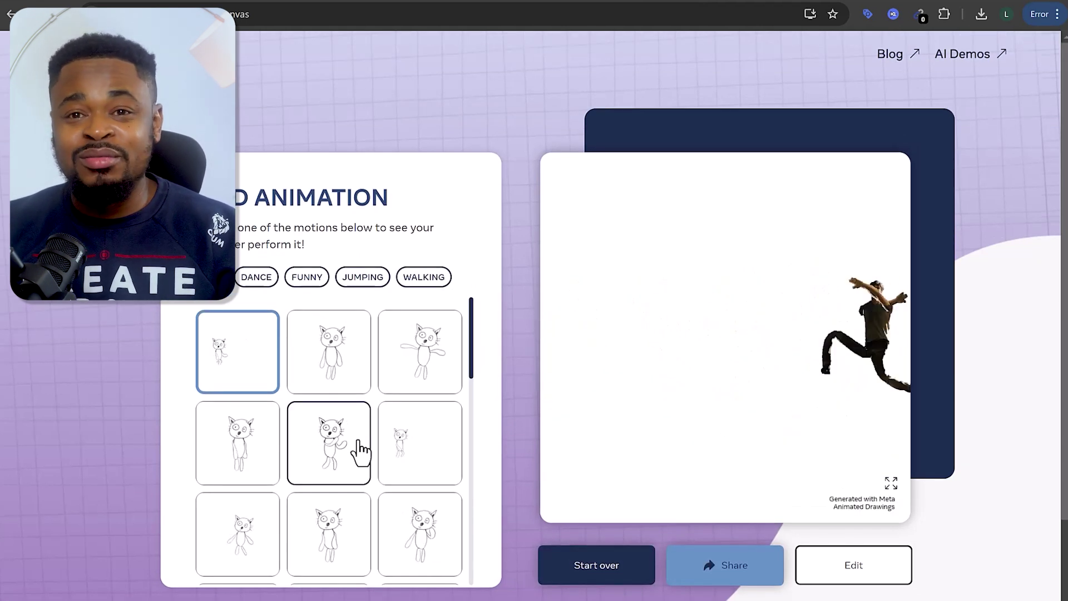
left_click(358, 451)
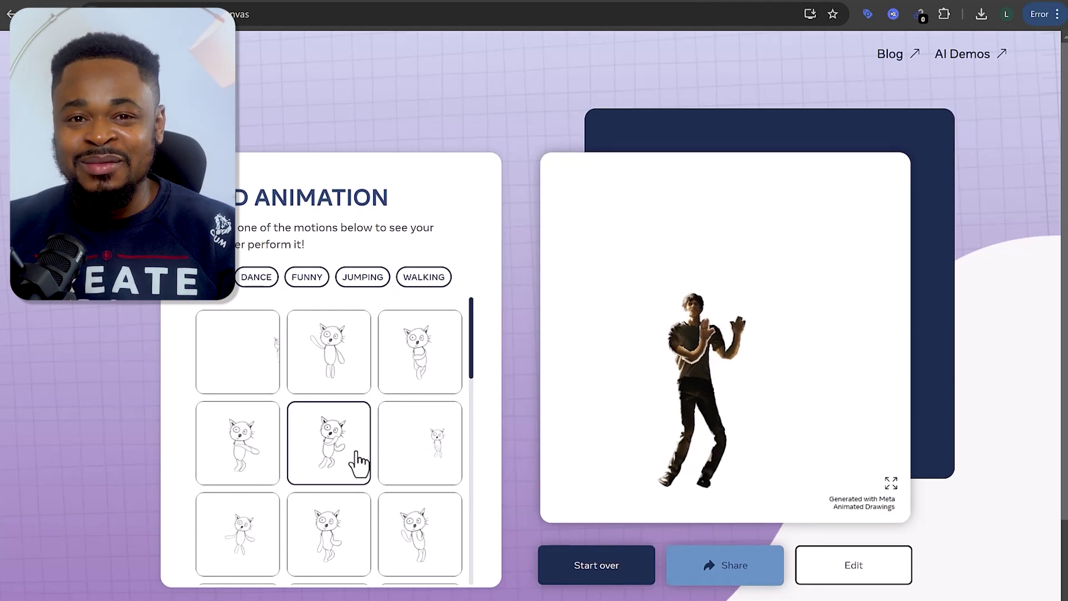
left_click(249, 456)
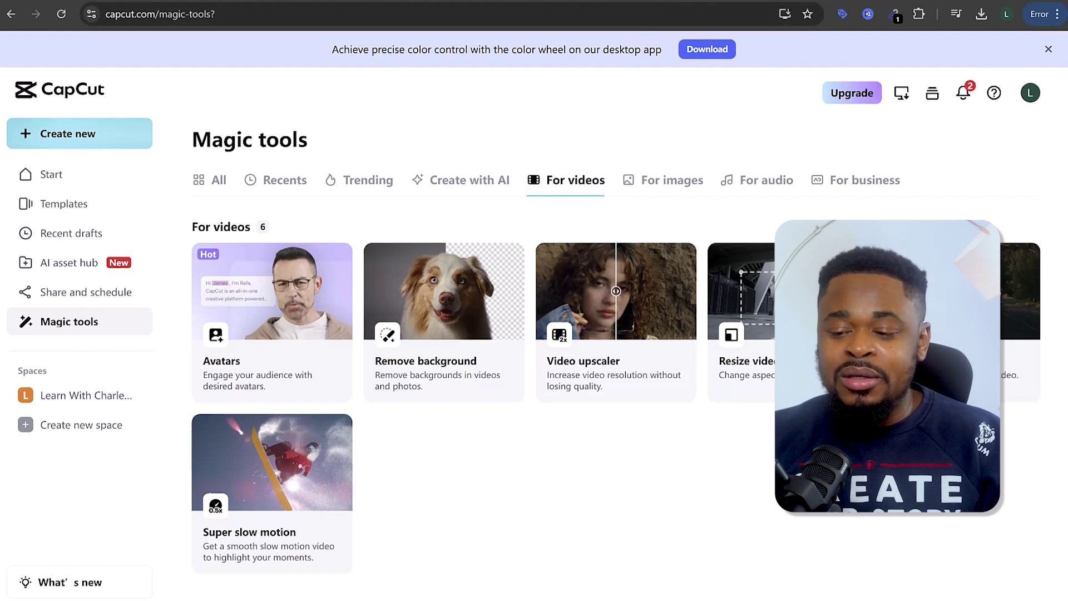
Load the curly-haired woman sample into CapCut's Video upscaler at 2x (960 x 960) and play it
left_click(615, 304)
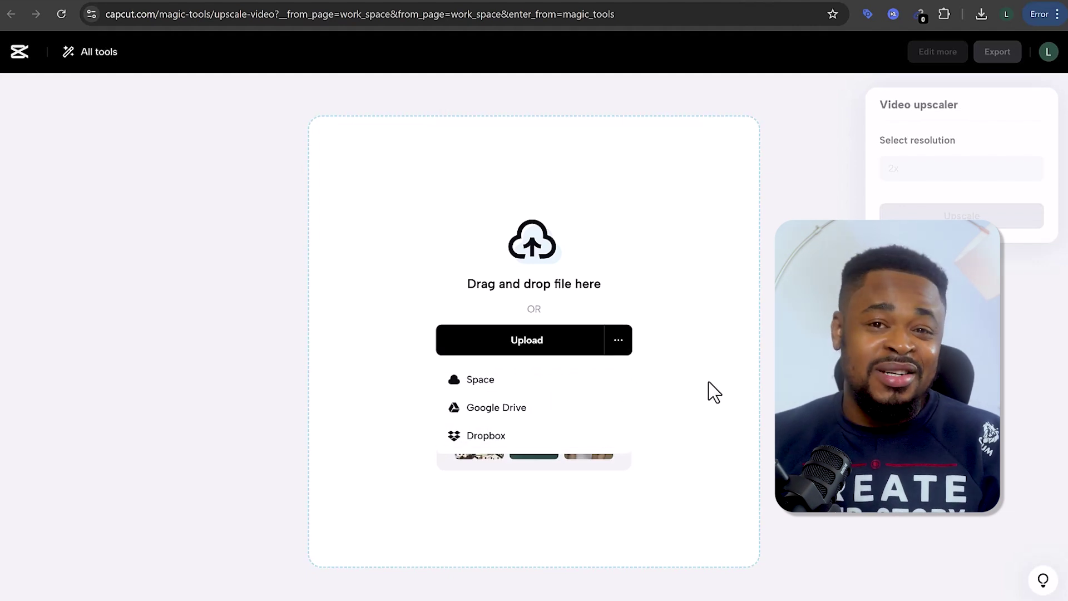
left_click(588, 439)
left_click(383, 564)
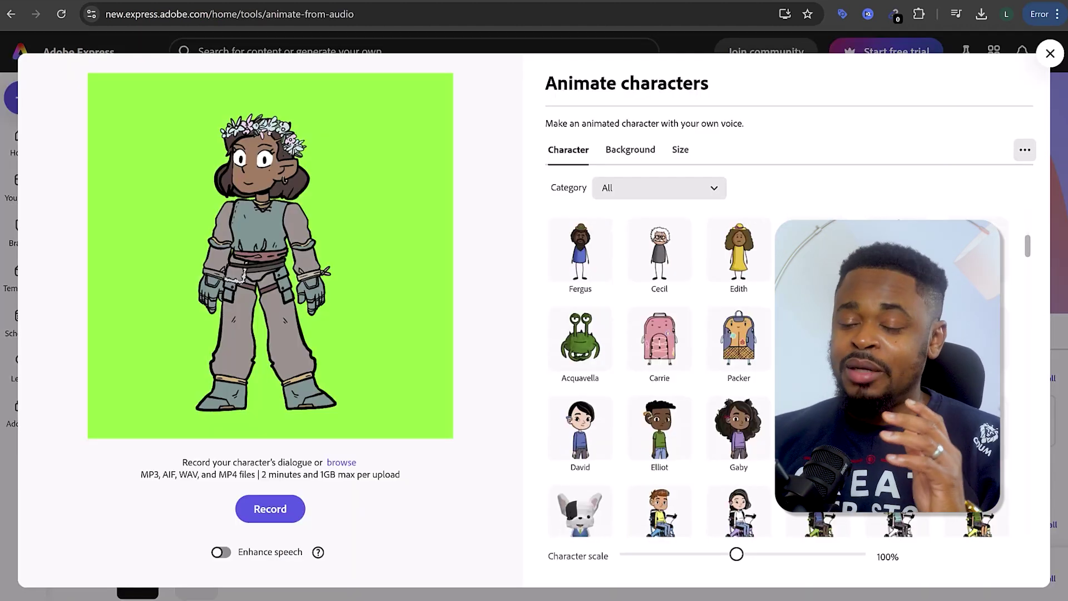
Scroll through the Animate characters grid to find the ponytailed girl at 61% scale
scroll(657, 367, "down", 3)
scroll(656, 367, "down", 1)
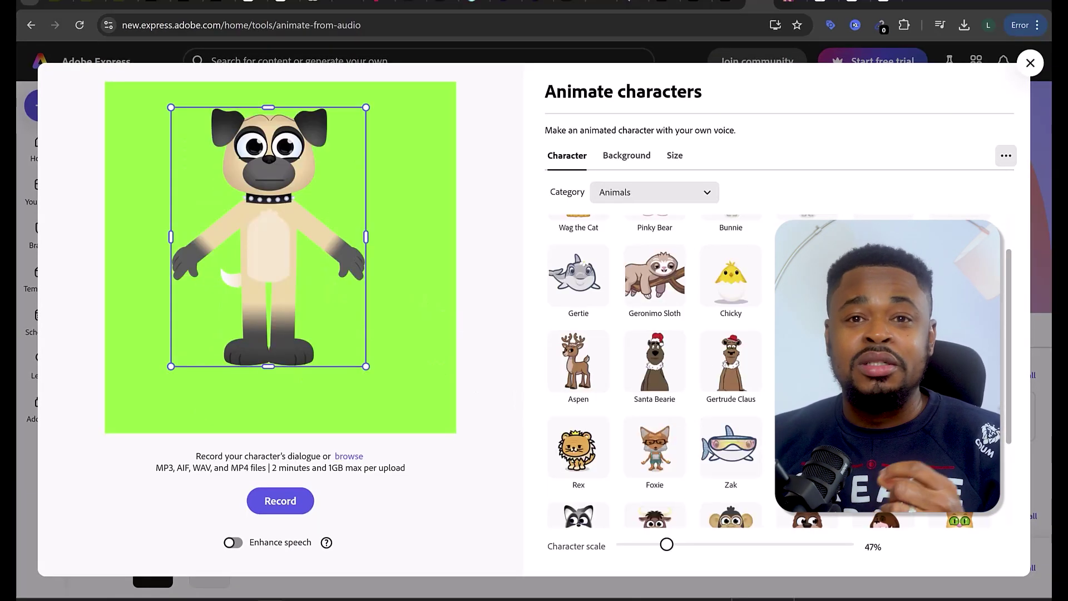
scroll(713, 344, "up", 2)
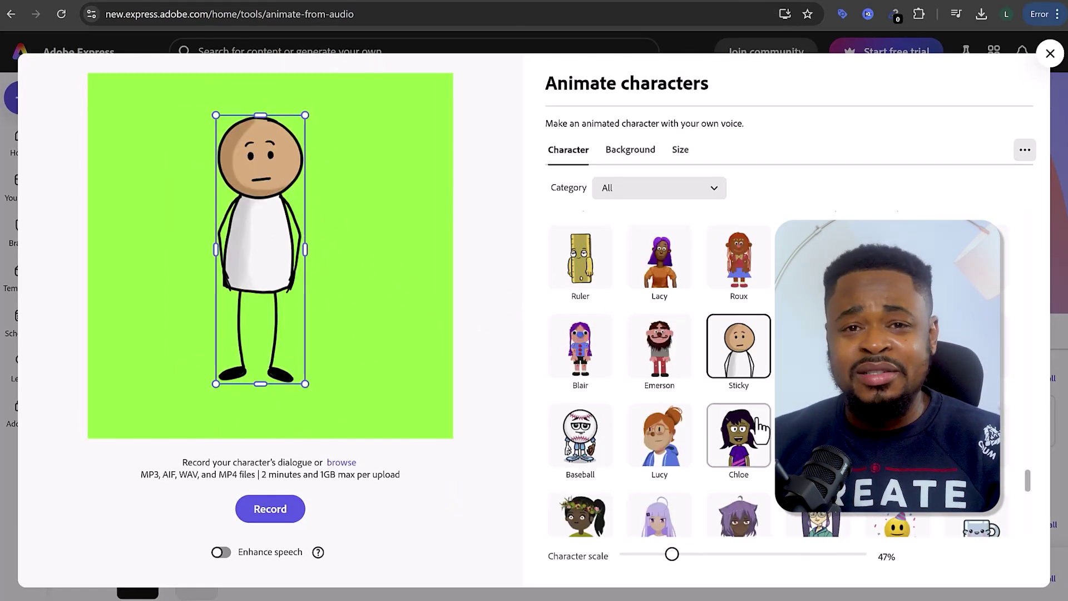
scroll(743, 350, "up", 10)
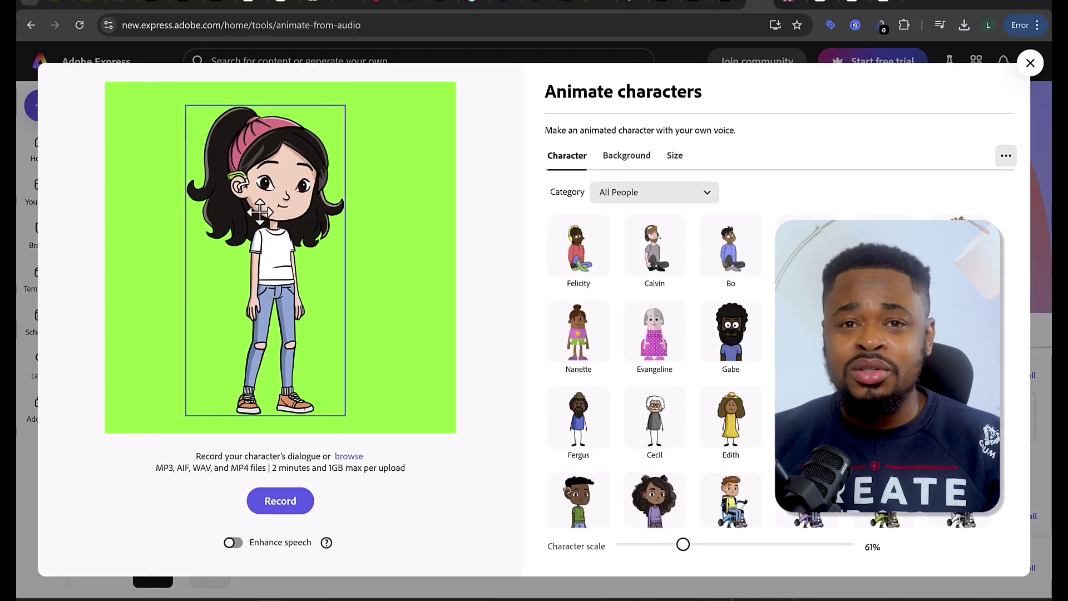
Upload a dialogue audio file for the ponytailed girl character
left_click(341, 458)
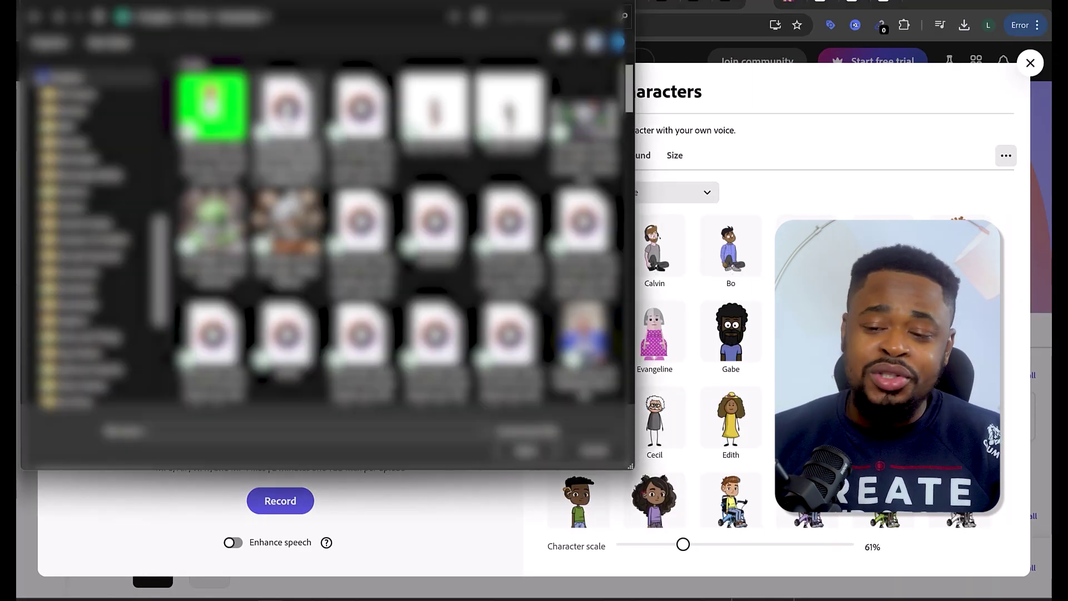
left_click(495, 453)
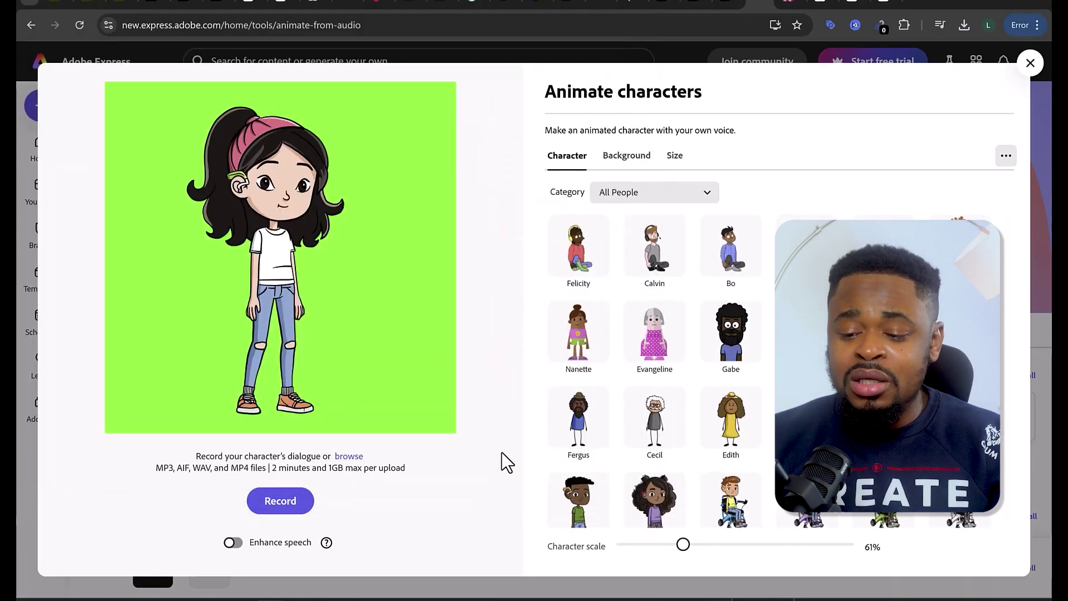